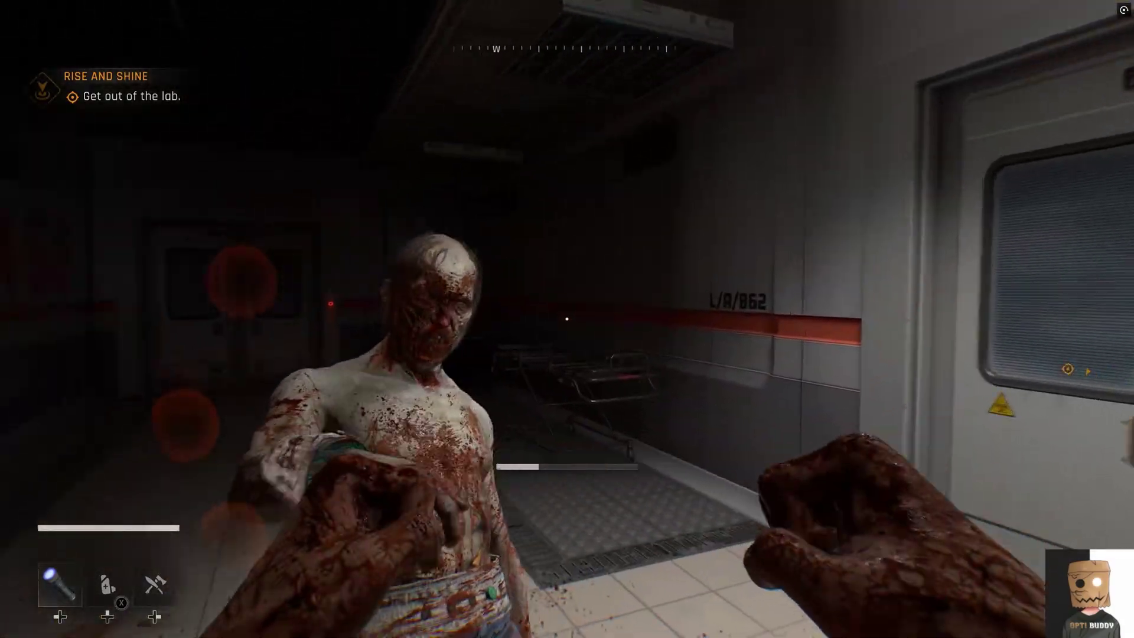
Punch the lab zombie to death, then walk down the dark corridor toward the lit doorway
{"action": "left_click", "coordinate": [567, 318]}
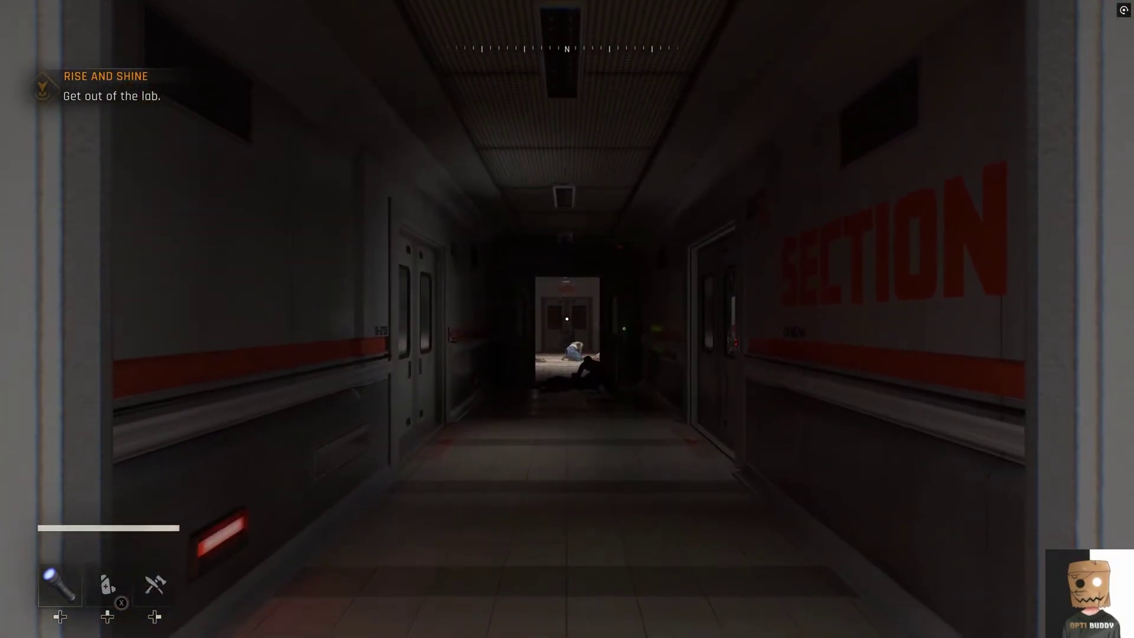
{"action": "key", "text": "w"}
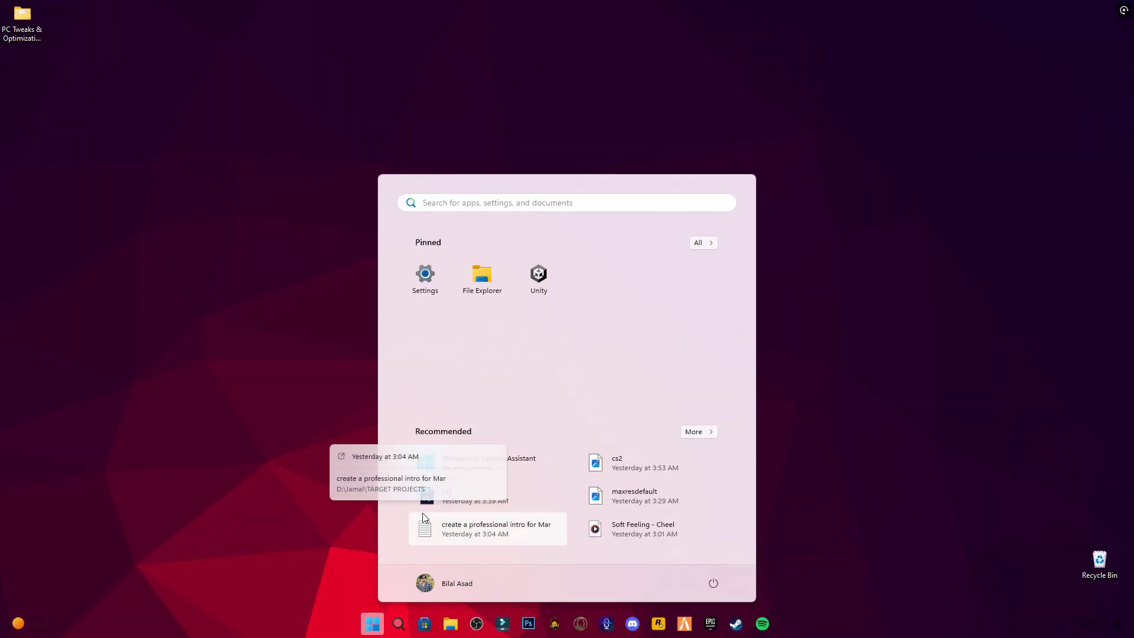
Go to Settings > Windows Update and start a check for updates
{"action": "left_click", "coordinate": [420, 276]}
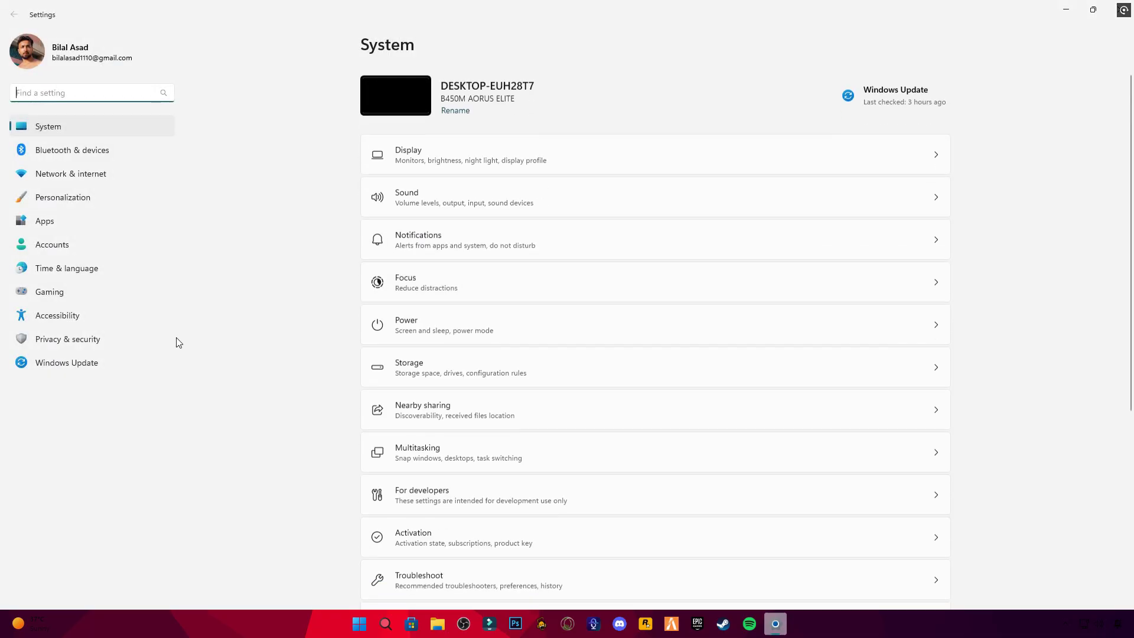
{"action": "left_click", "coordinate": [126, 364]}
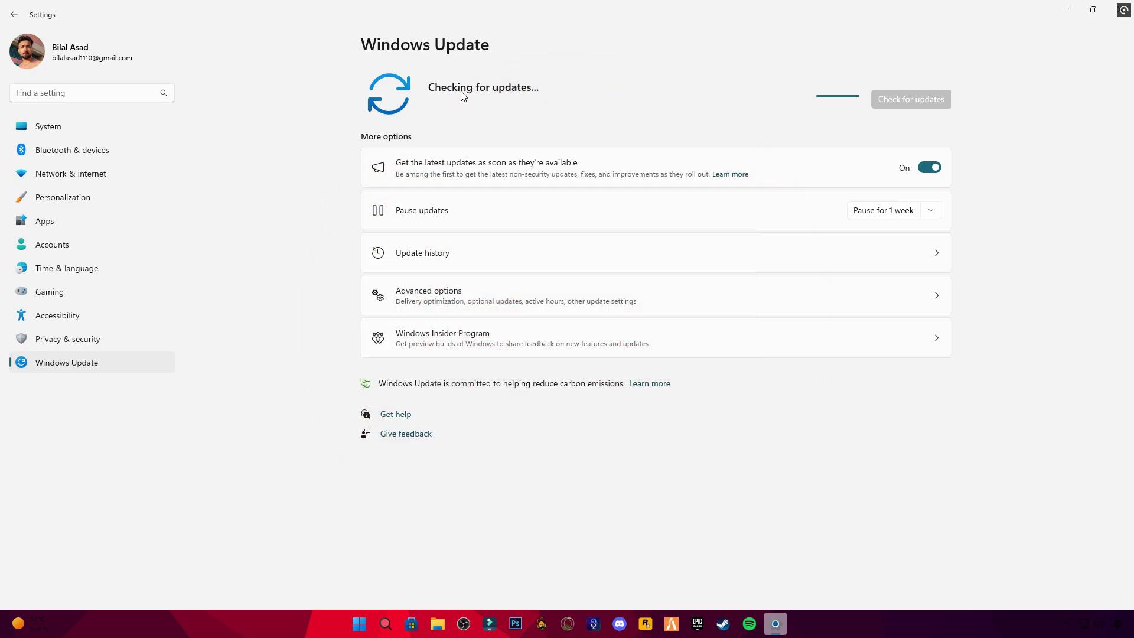
Minimize Settings and launch NVIDIA App from the hidden tray icons
{"action": "left_click", "coordinate": [1077, 12]}
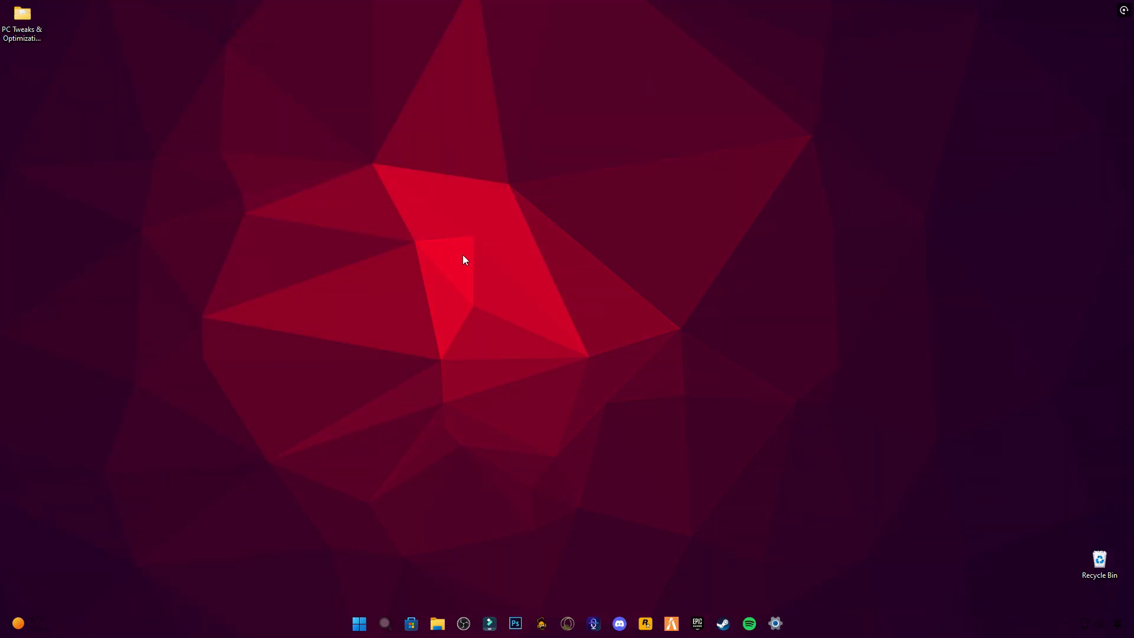
{"action": "right_click", "coordinate": [463, 258]}
{"action": "left_click", "coordinate": [979, 559]}
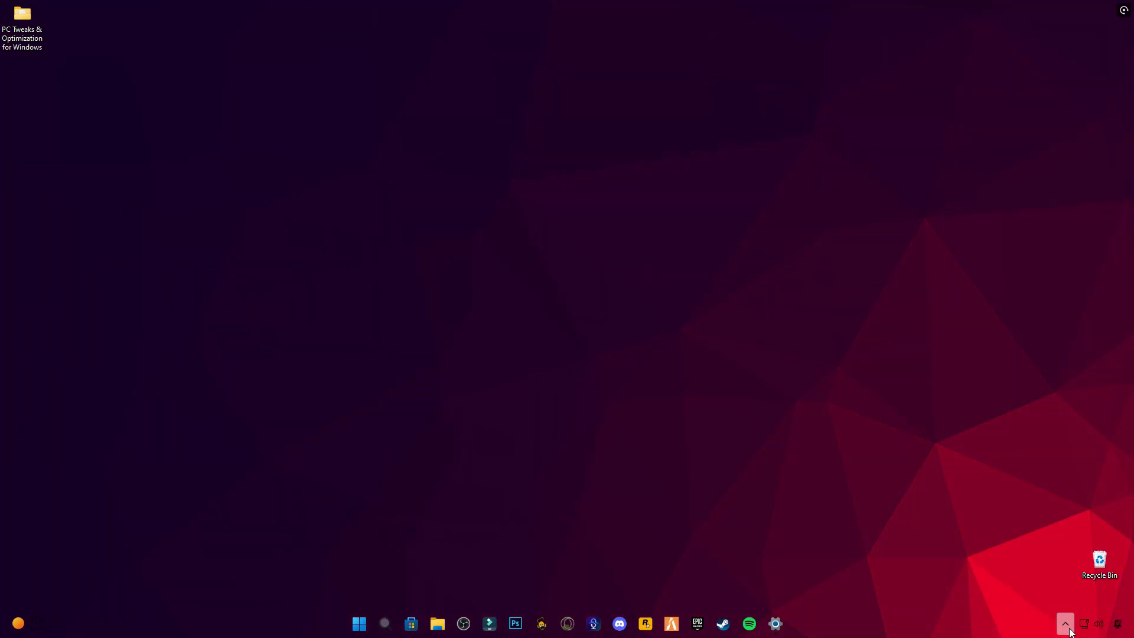
{"action": "left_click", "coordinate": [1065, 624]}
{"action": "right_click", "coordinate": [1041, 589]}
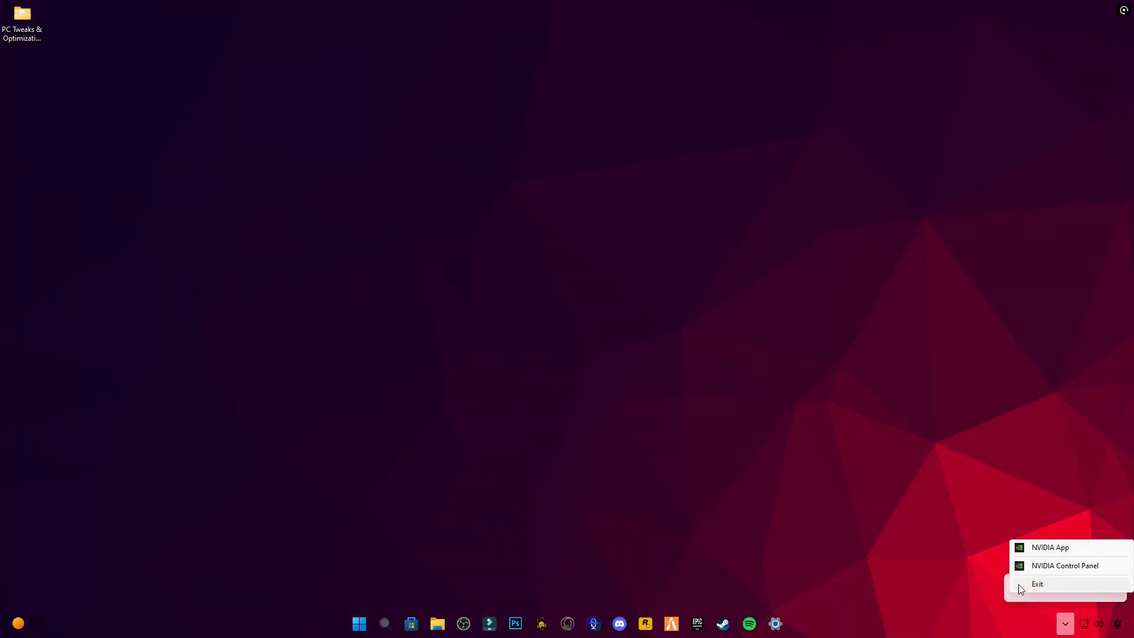
{"action": "left_click", "coordinate": [1050, 548]}
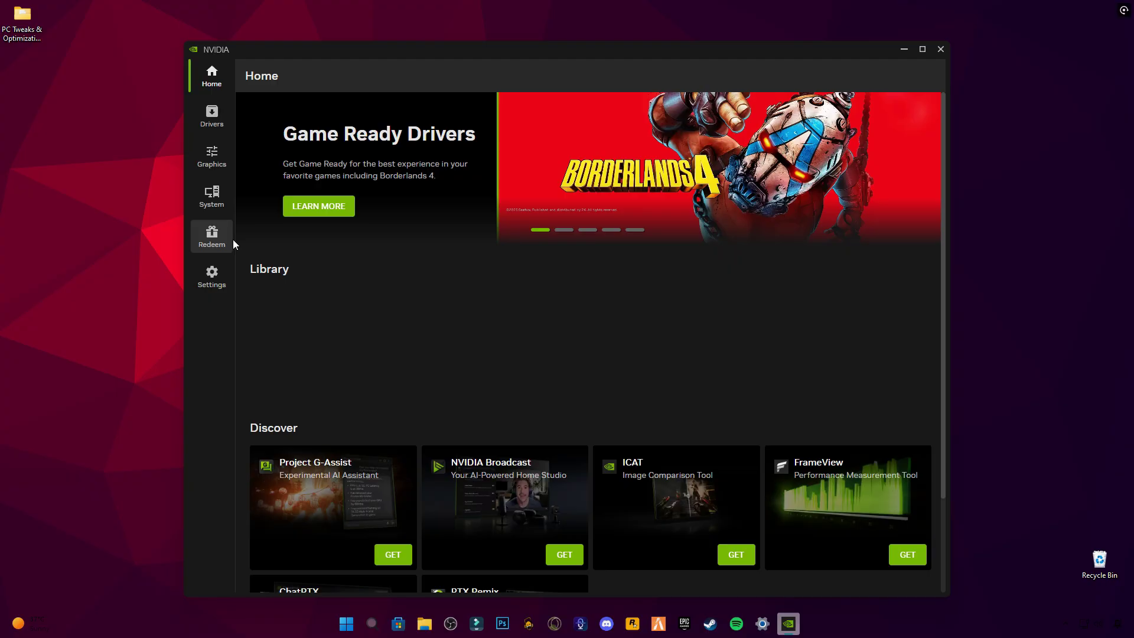
Refresh NVIDIA Drivers to confirm the Game Ready driver is current, then return to Windows Update
{"action": "left_click", "coordinate": [216, 127]}
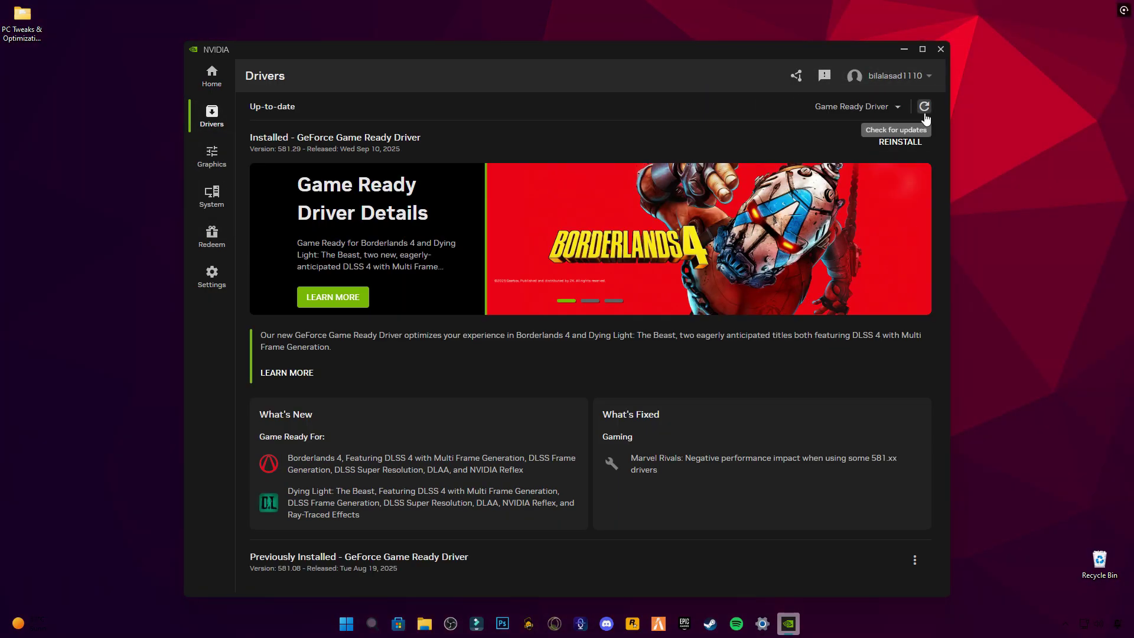
{"action": "left_click", "coordinate": [924, 116]}
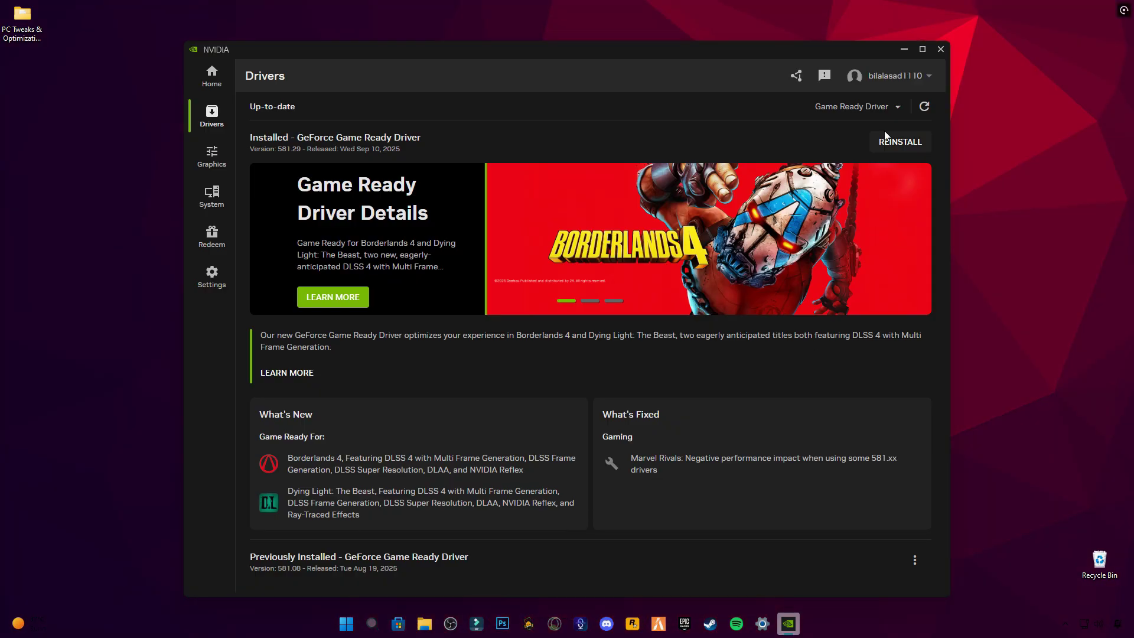
{"action": "left_click", "coordinate": [938, 45]}
{"action": "left_click", "coordinate": [775, 623]}
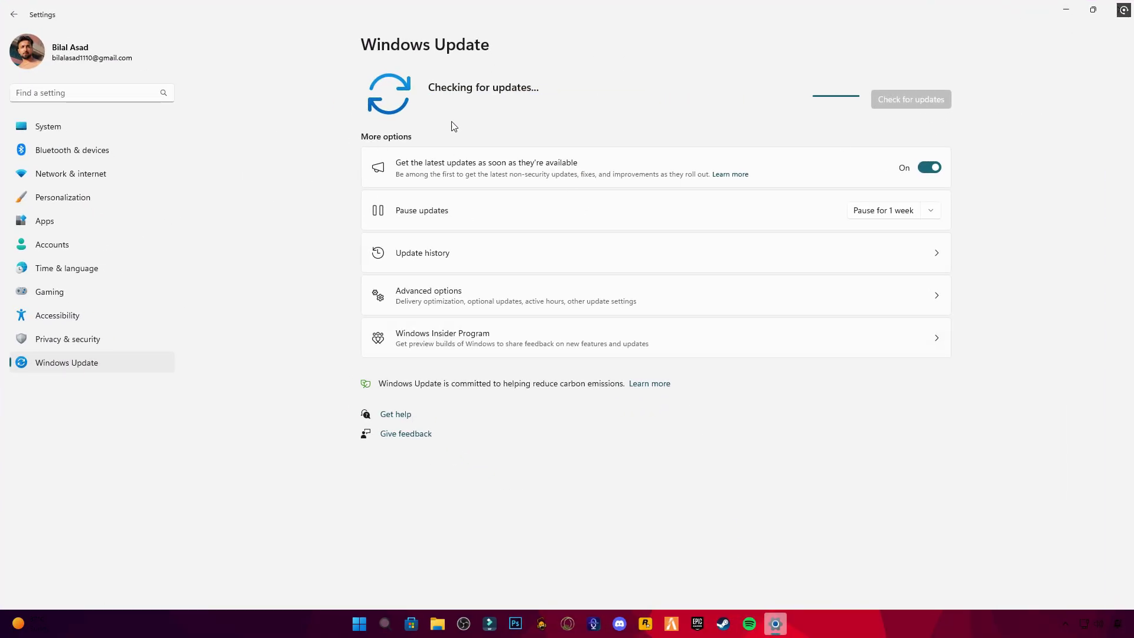
Restore and move Settings left, then recheck updates after the Defender intelligence update installs
{"action": "left_click", "coordinate": [1094, 12]}
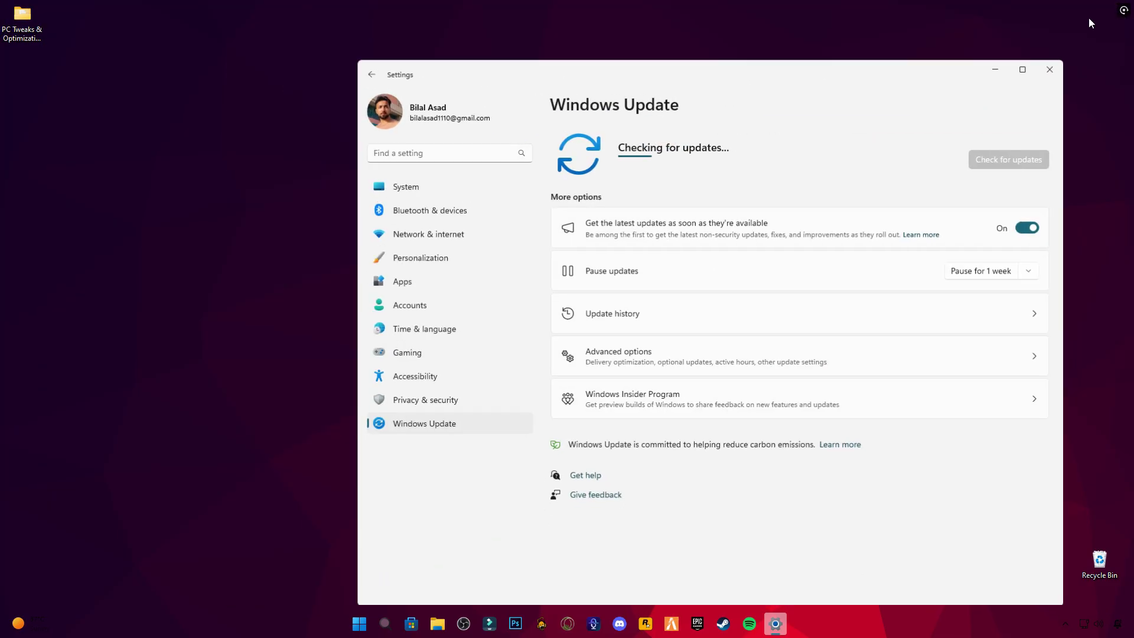
{"action": "mouse_move", "coordinate": [706, 76]}
{"action": "left_mouse_down"}
{"action": "mouse_move", "coordinate": [572, 68]}
{"action": "mouse_move", "coordinate": [559, 57]}
{"action": "left_mouse_up"}
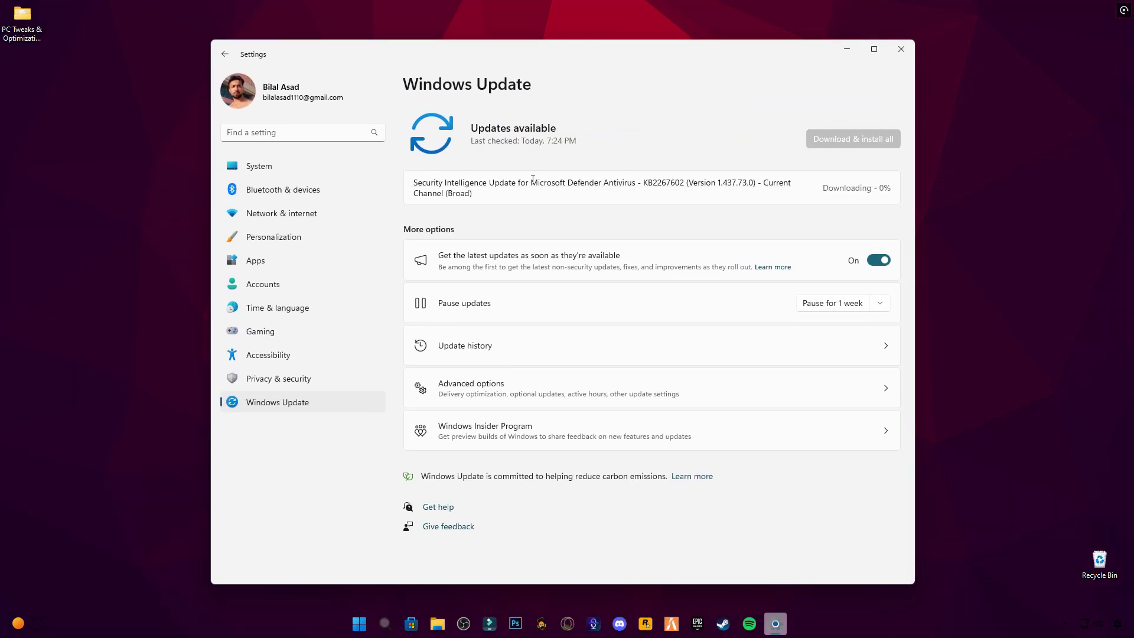
{"action": "left_click_drag", "start_coordinate": [416, 190], "coordinate": [401, 189]}
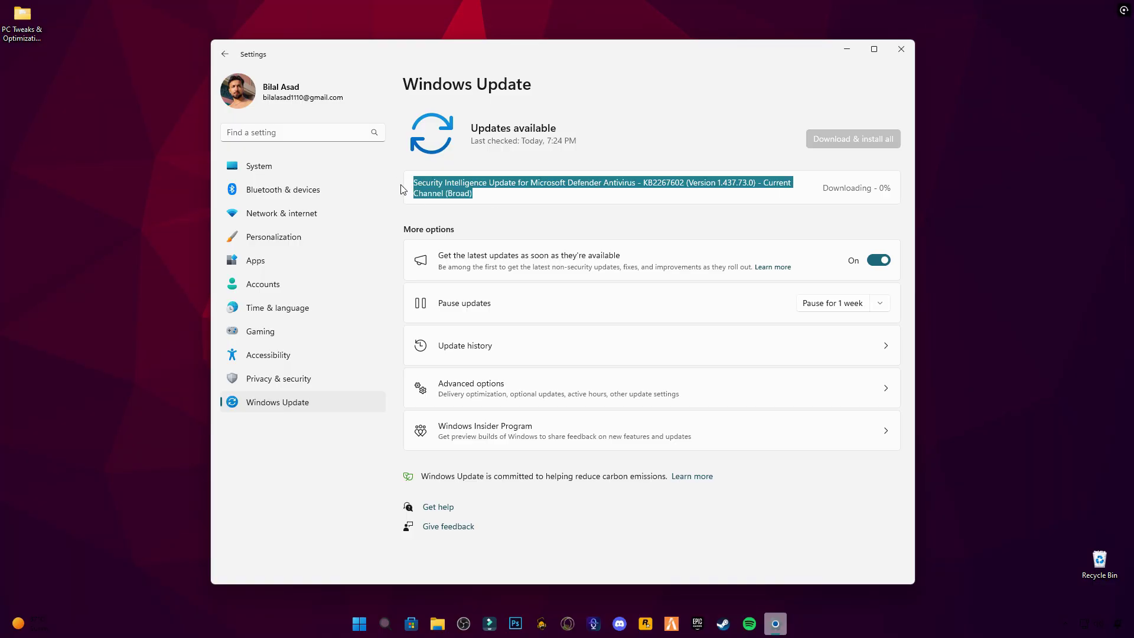
{"action": "left_click", "coordinate": [541, 205]}
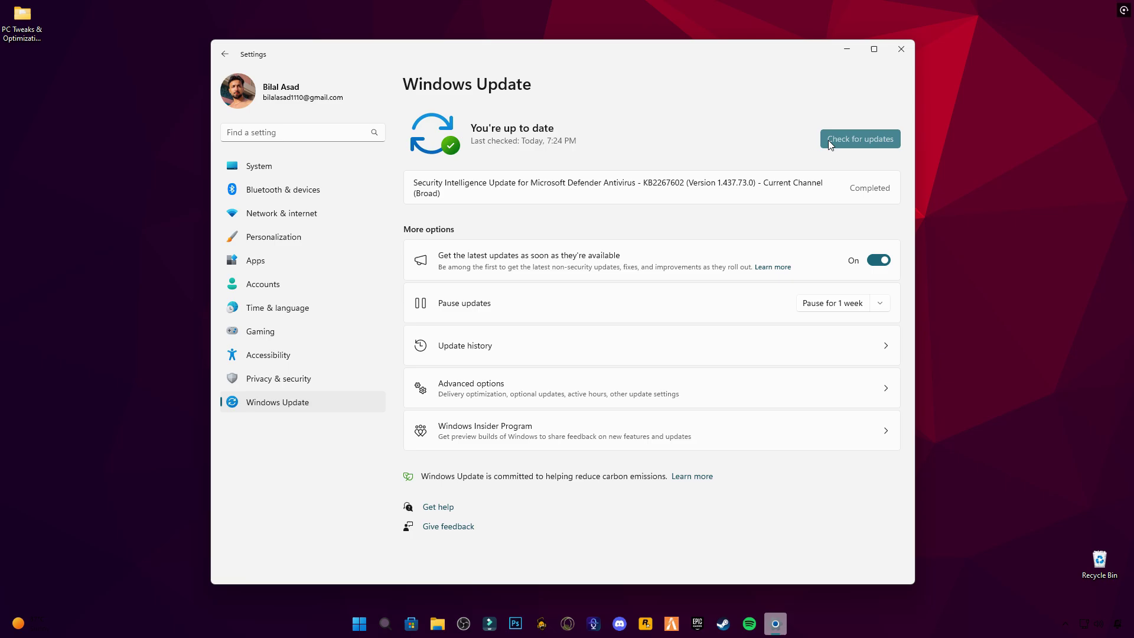
{"action": "left_click", "coordinate": [829, 139]}
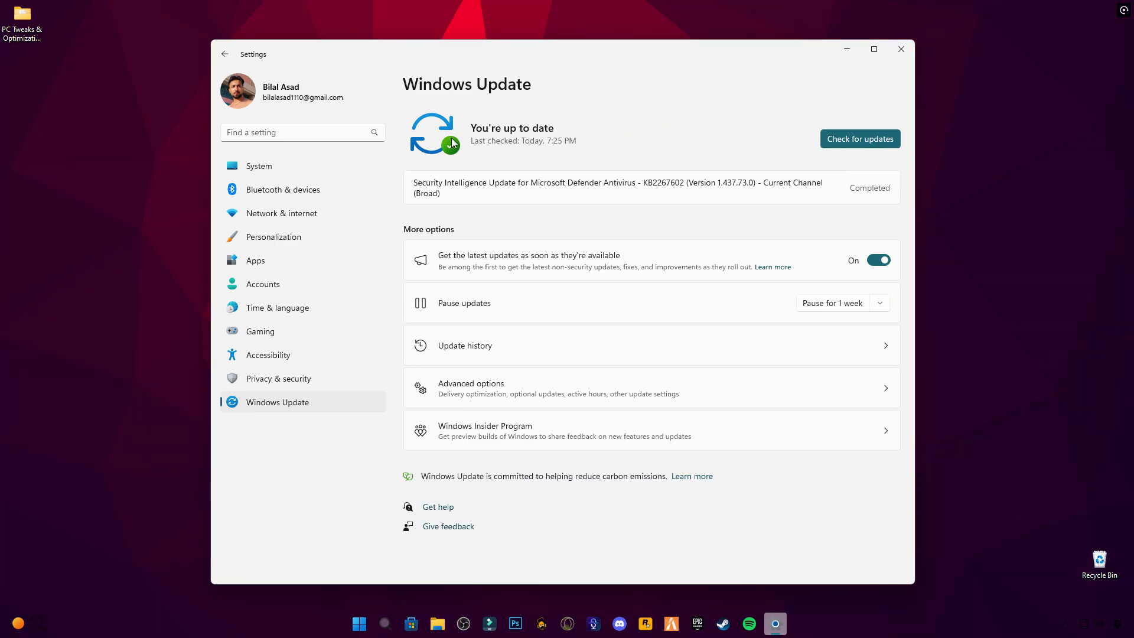
Close Settings and open the desktop's PC Tweaks & Optimization for Windows folder
{"action": "left_click", "coordinate": [901, 49]}
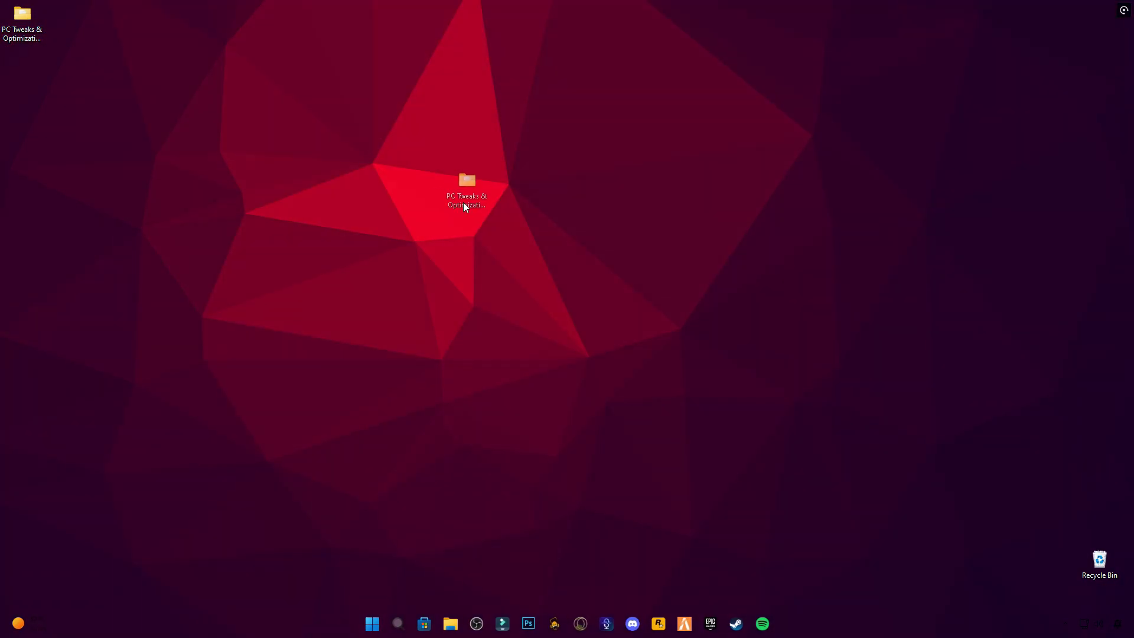
{"action": "left_click_drag", "start_coordinate": [27, 37], "coordinate": [513, 250]}
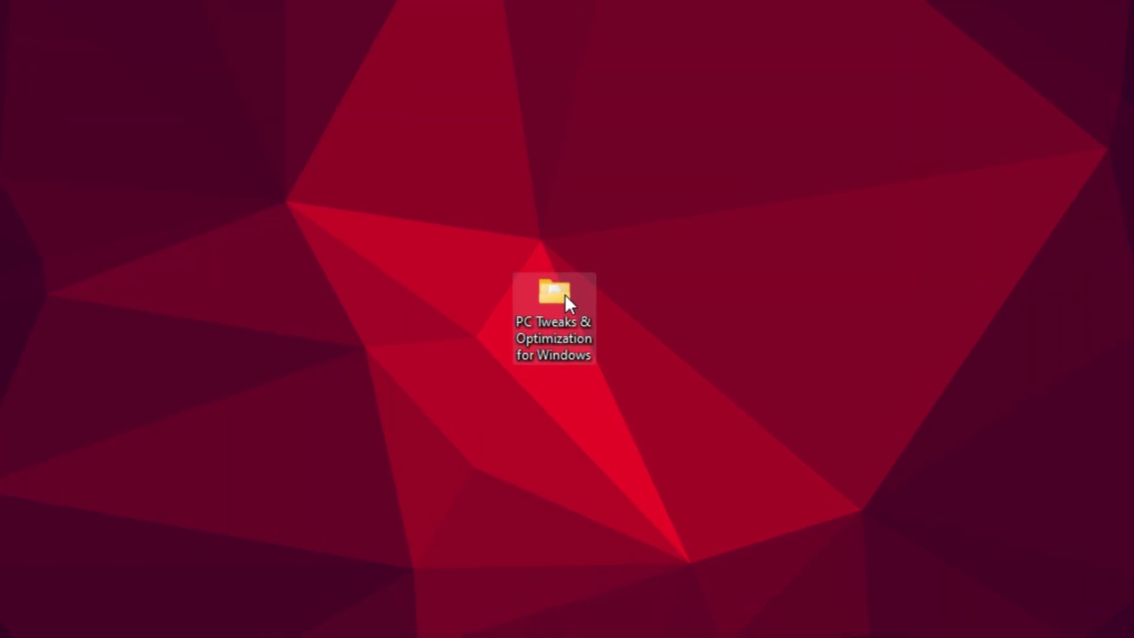
{"action": "double_click", "coordinate": [544, 289]}
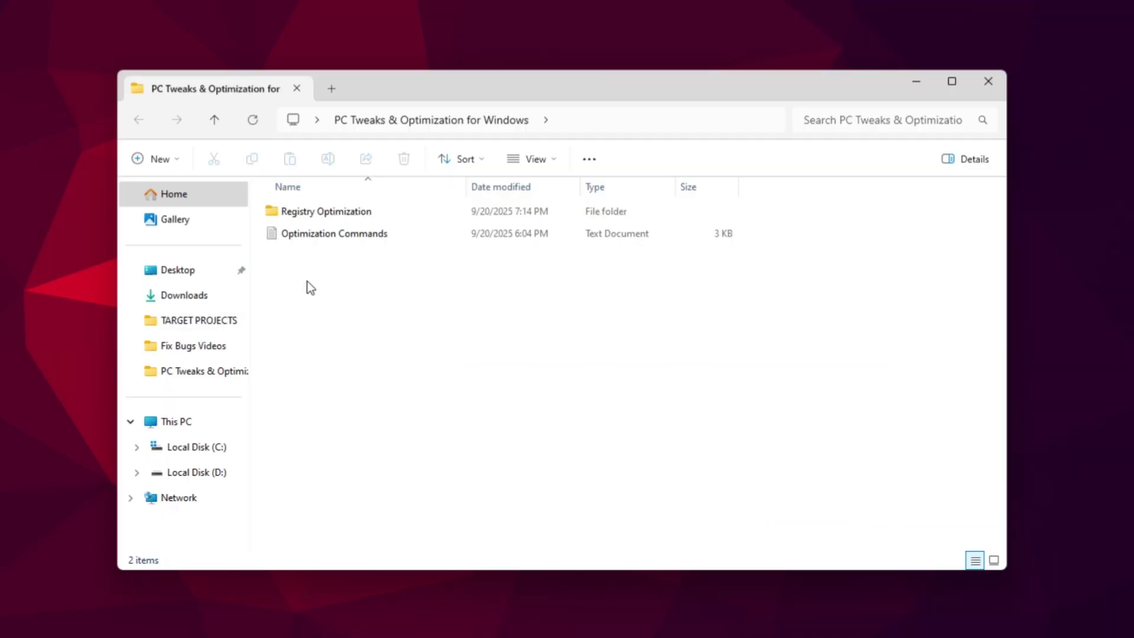
{"action": "left_click_drag", "start_coordinate": [414, 313], "coordinate": [434, 263]}
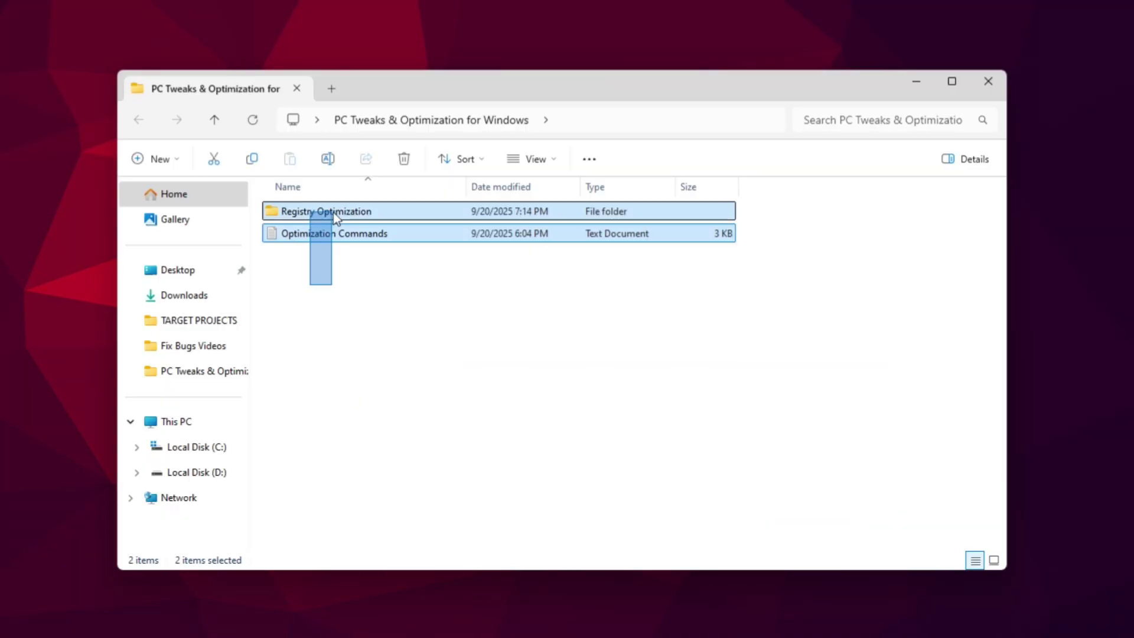
{"action": "left_click_drag", "start_coordinate": [366, 218], "coordinate": [370, 282]}
Browse Registry Optimization and its Undo subfolder, then return and select Optimization Commands
{"action": "left_click", "coordinate": [324, 213]}
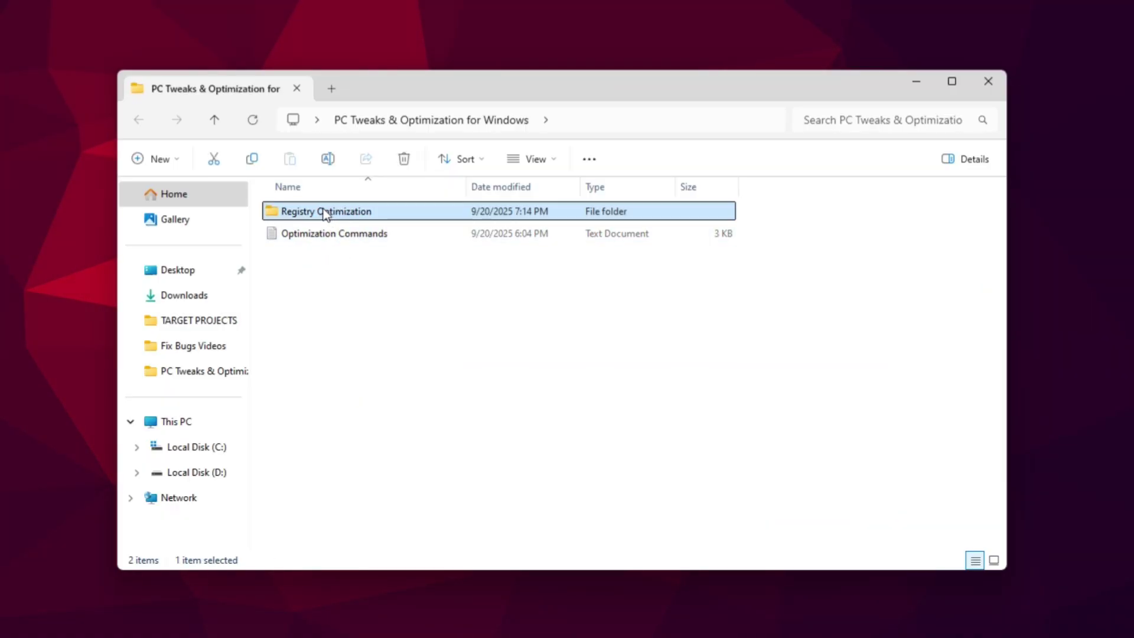
{"action": "double_click", "coordinate": [324, 214]}
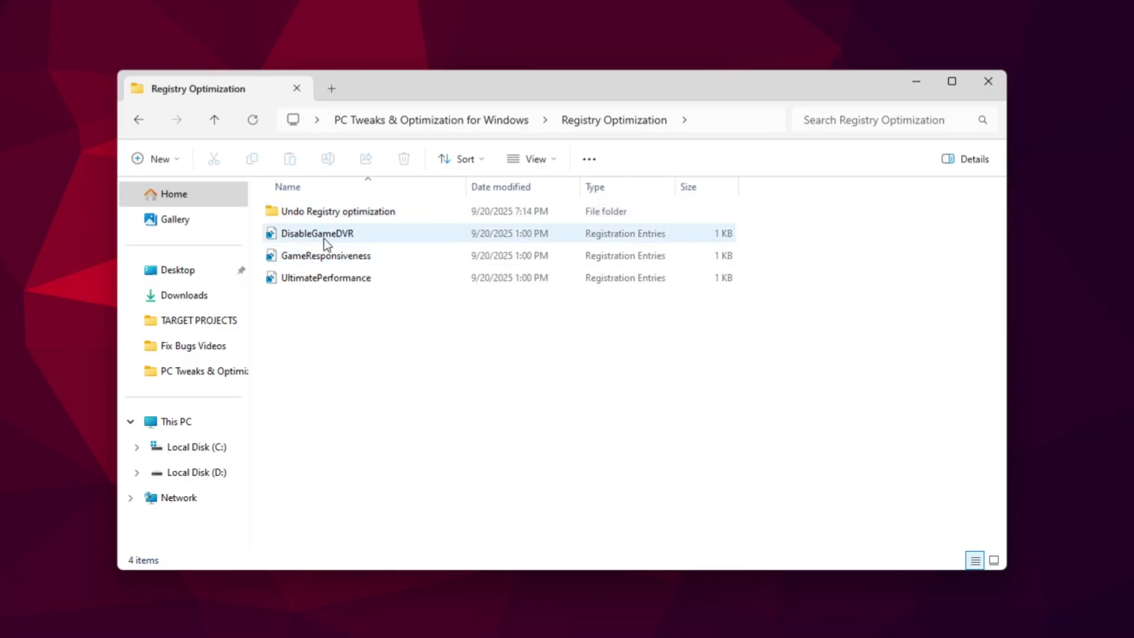
{"action": "left_click_drag", "start_coordinate": [324, 237], "coordinate": [312, 227]}
{"action": "mouse_move", "coordinate": [336, 344]}
{"action": "left_mouse_down"}
{"action": "mouse_move", "coordinate": [311, 229]}
{"action": "mouse_move", "coordinate": [329, 291]}
{"action": "left_mouse_up"}
{"action": "left_click", "coordinate": [314, 216]}
{"action": "double_click", "coordinate": [314, 216]}
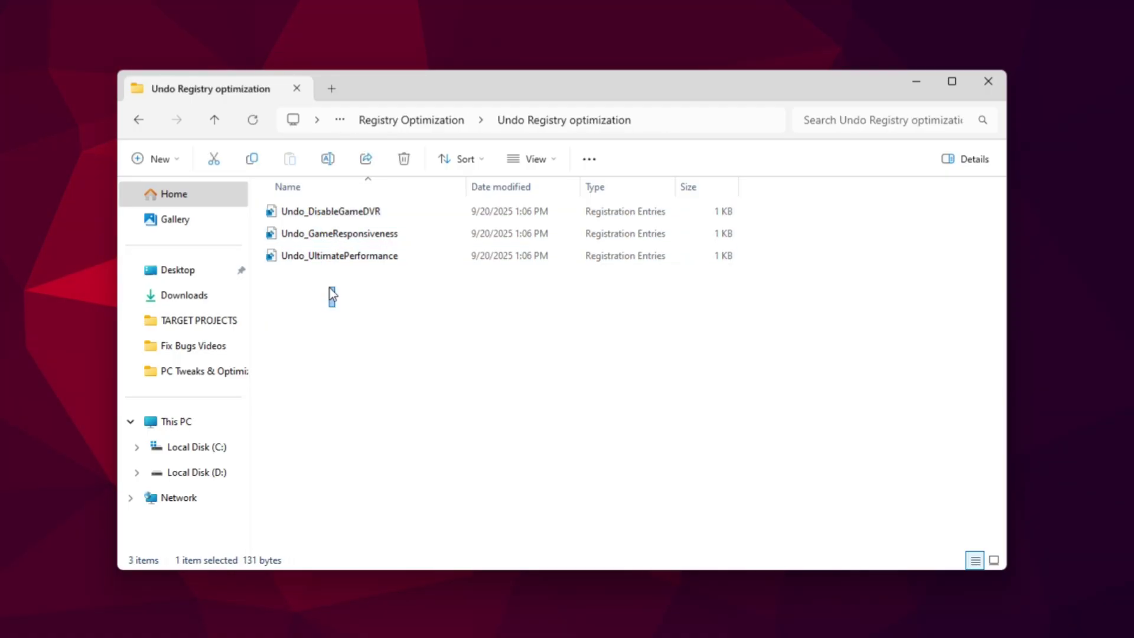
{"action": "left_click", "coordinate": [144, 130]}
{"action": "left_click", "coordinate": [144, 130]}
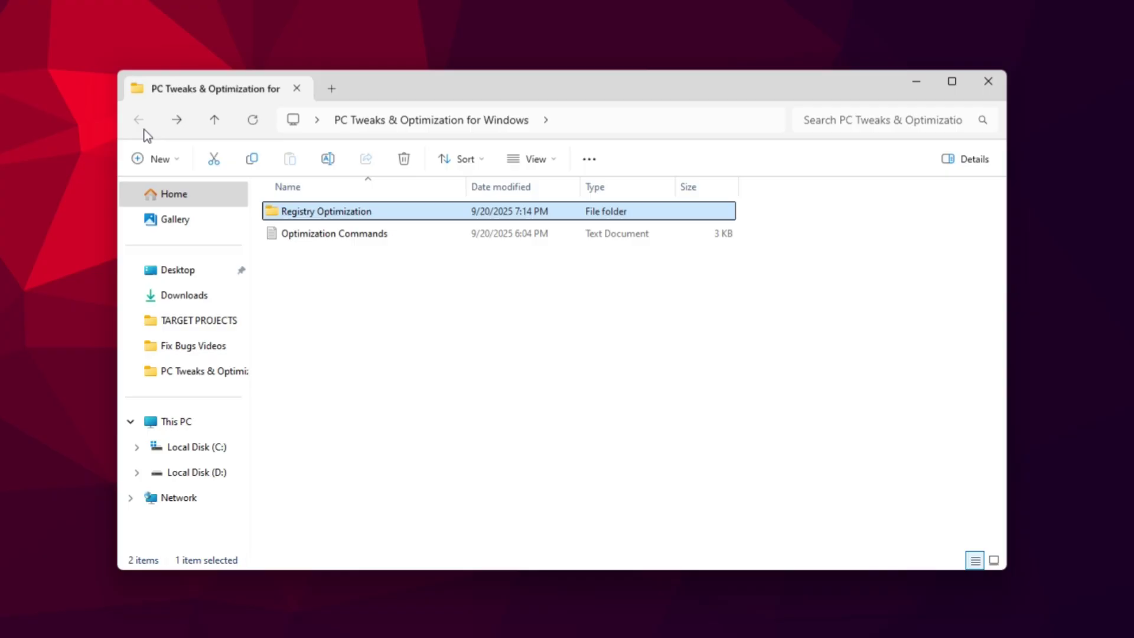
{"action": "left_click", "coordinate": [340, 236]}
Open Optimization Commands.txt in Notepad and review its instructions
{"action": "double_click", "coordinate": [444, 282]}
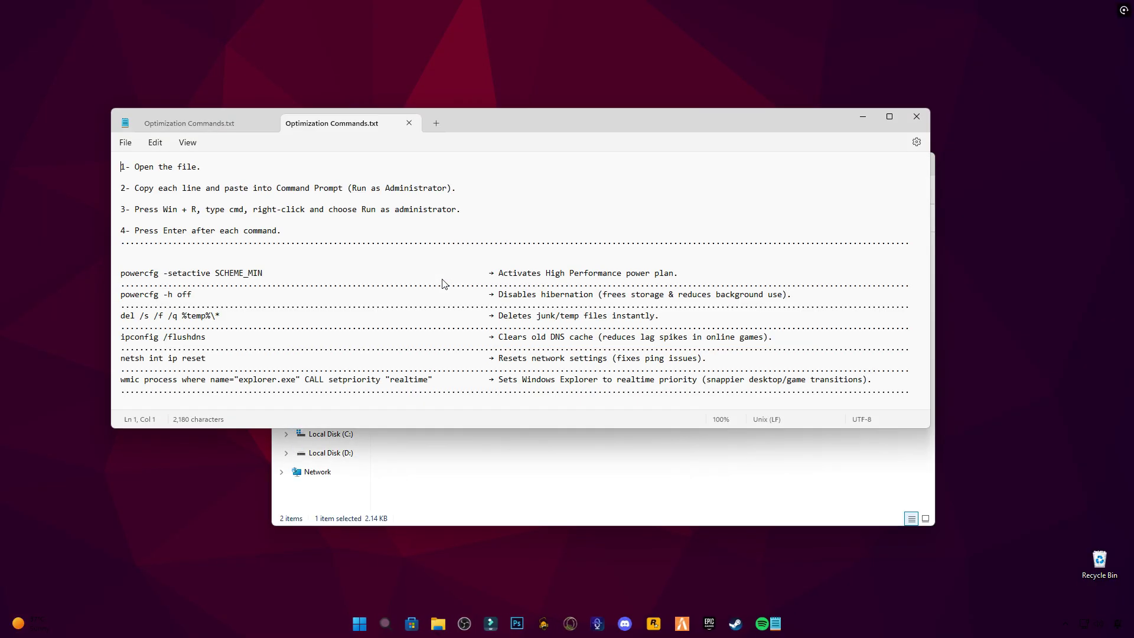
{"action": "left_click_drag", "start_coordinate": [137, 165], "coordinate": [148, 196]}
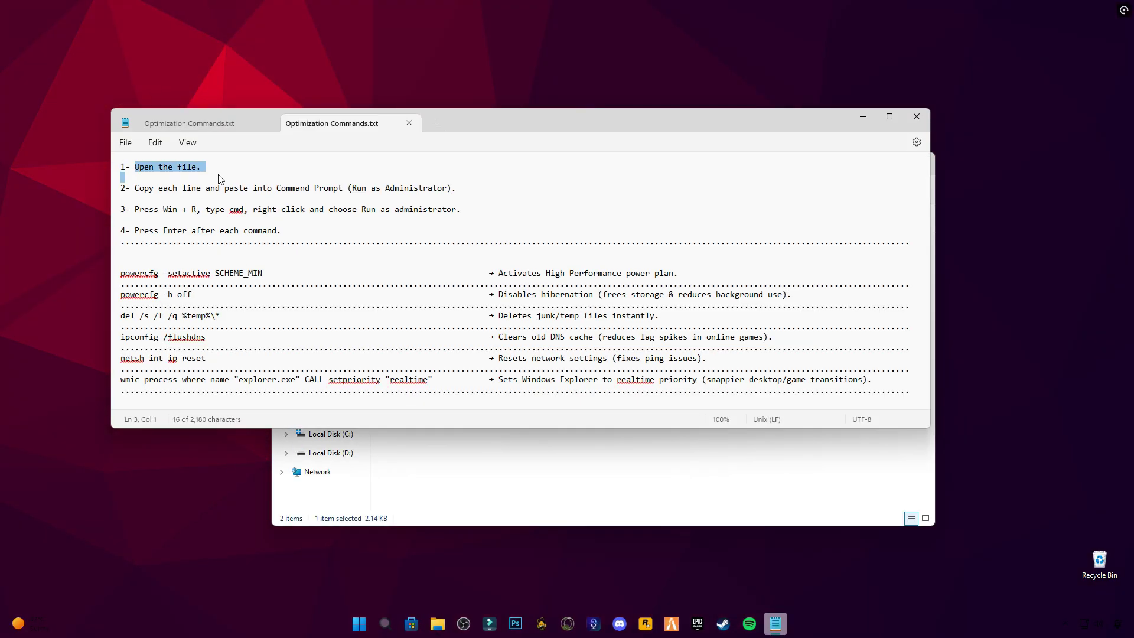
{"action": "left_click", "coordinate": [187, 209]}
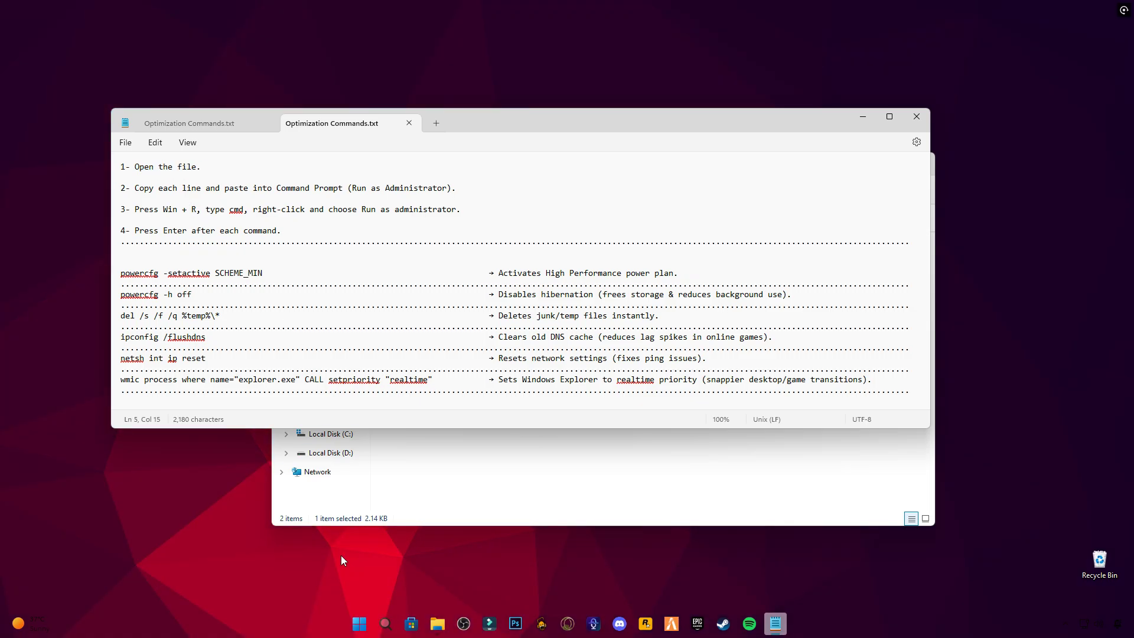
Launch an administrator Command Prompt by running cmd from the Run box
{"action": "right_click", "coordinate": [361, 625]}
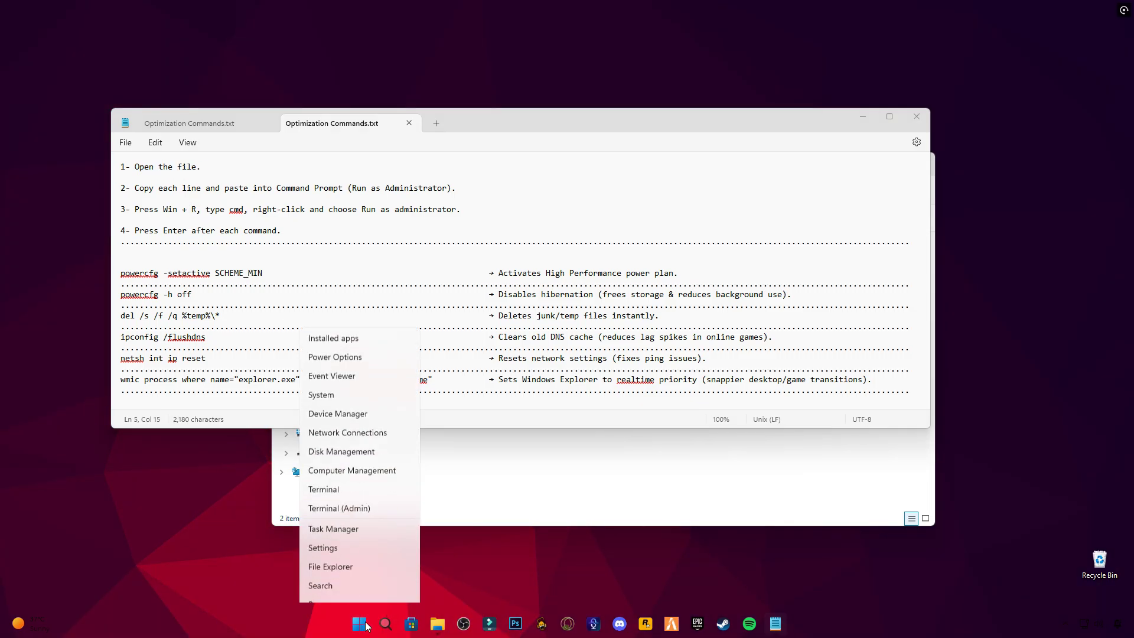
{"action": "left_click", "coordinate": [316, 552]}
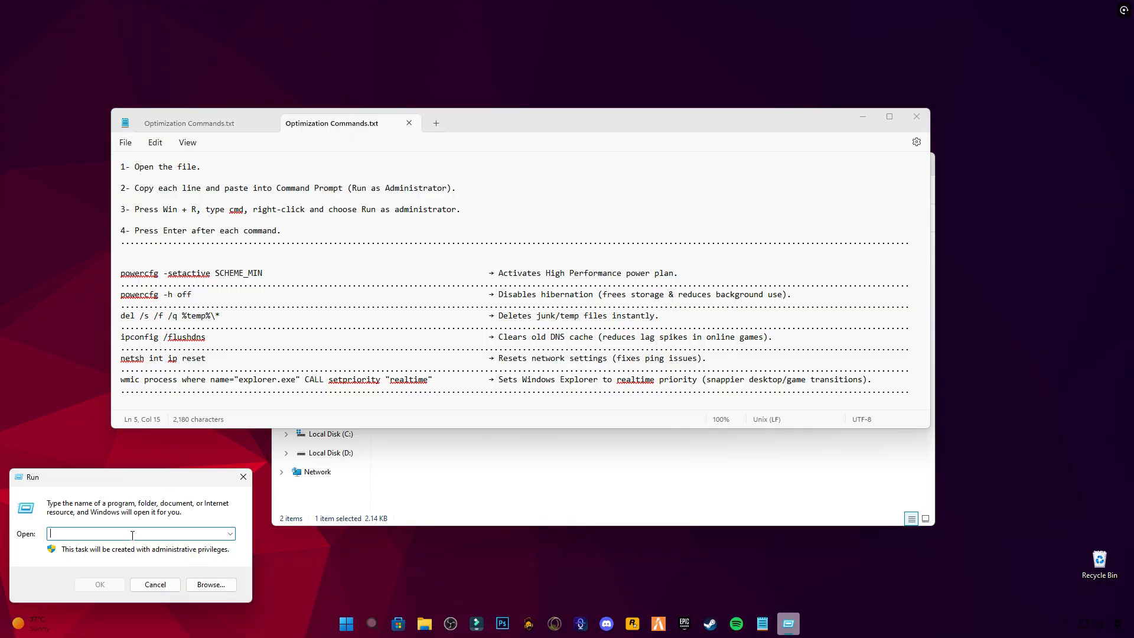
{"action": "type", "text": "CMD"}
{"action": "key", "text": "Return"}
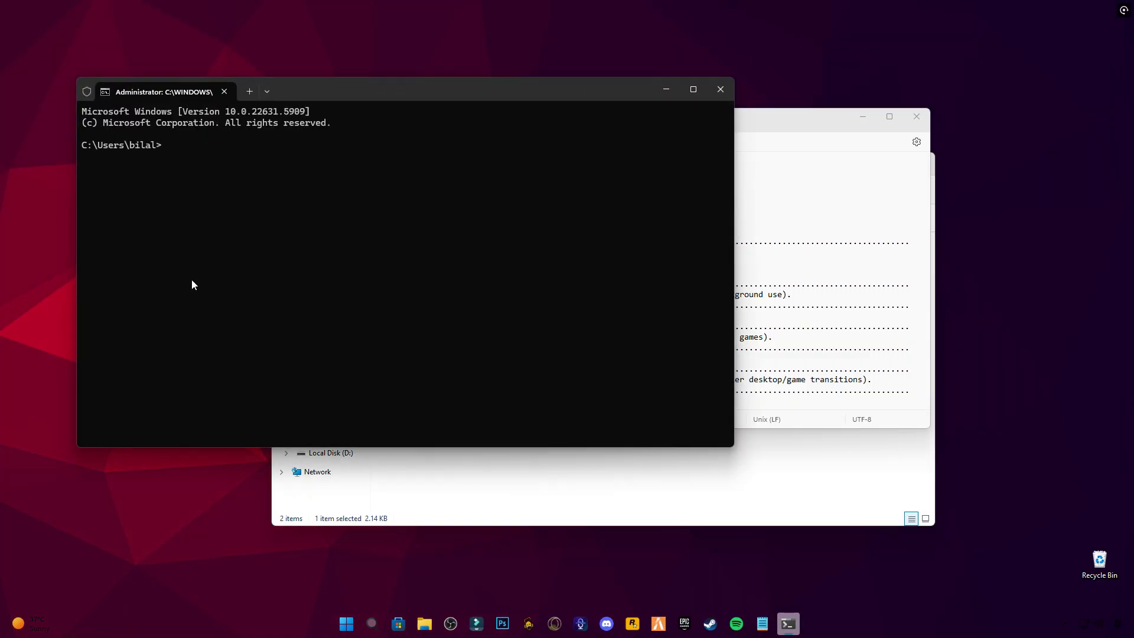
Relaunch Command Prompt as administrator from Start search and place it lower right
{"action": "mouse_move", "coordinate": [295, 104]}
{"action": "left_mouse_down"}
{"action": "mouse_move", "coordinate": [447, 118]}
{"action": "mouse_move", "coordinate": [522, 178]}
{"action": "left_mouse_up"}
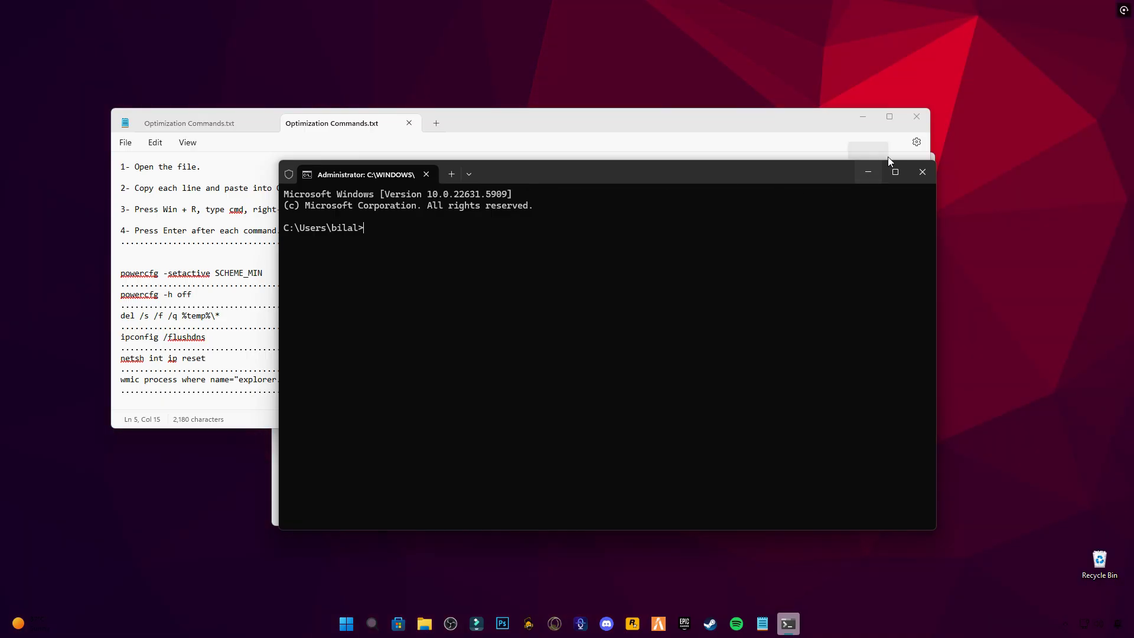
{"action": "left_click", "coordinate": [920, 171]}
{"action": "left_click", "coordinate": [359, 625]}
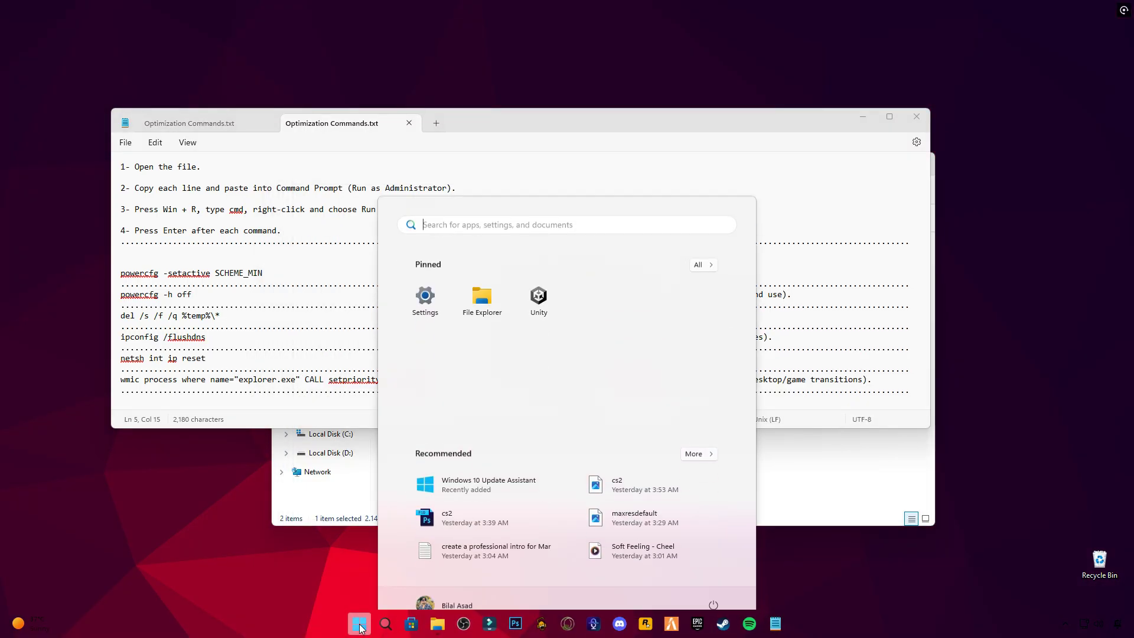
{"action": "left_click", "coordinate": [466, 209]}
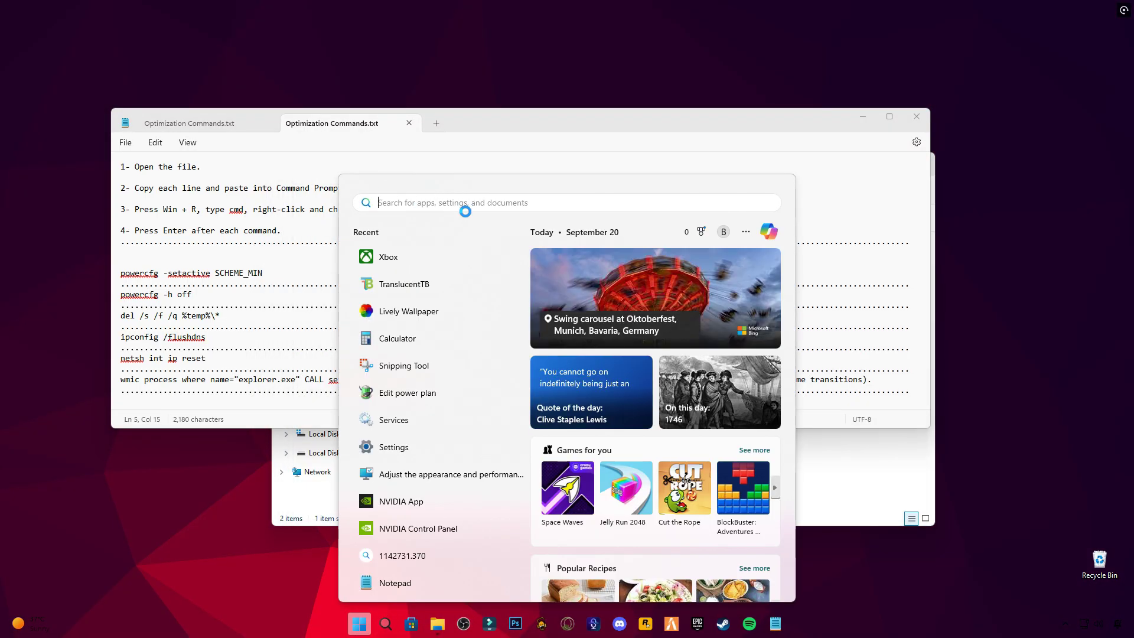
{"action": "type", "text": "cmd"}
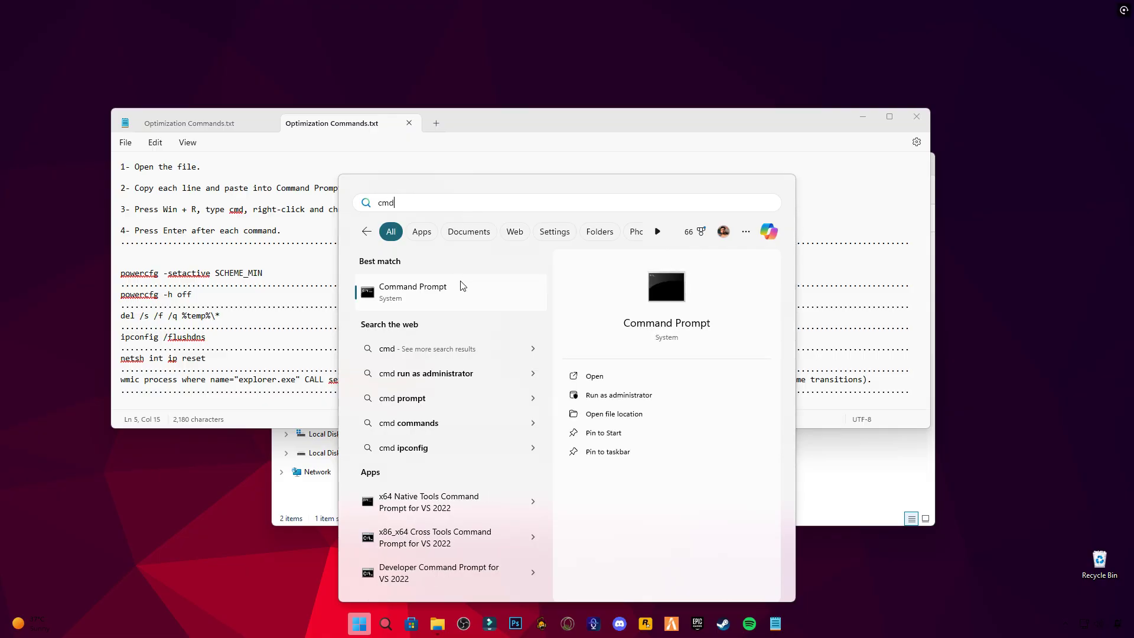
{"action": "right_click", "coordinate": [447, 295]}
{"action": "left_click", "coordinate": [483, 307]}
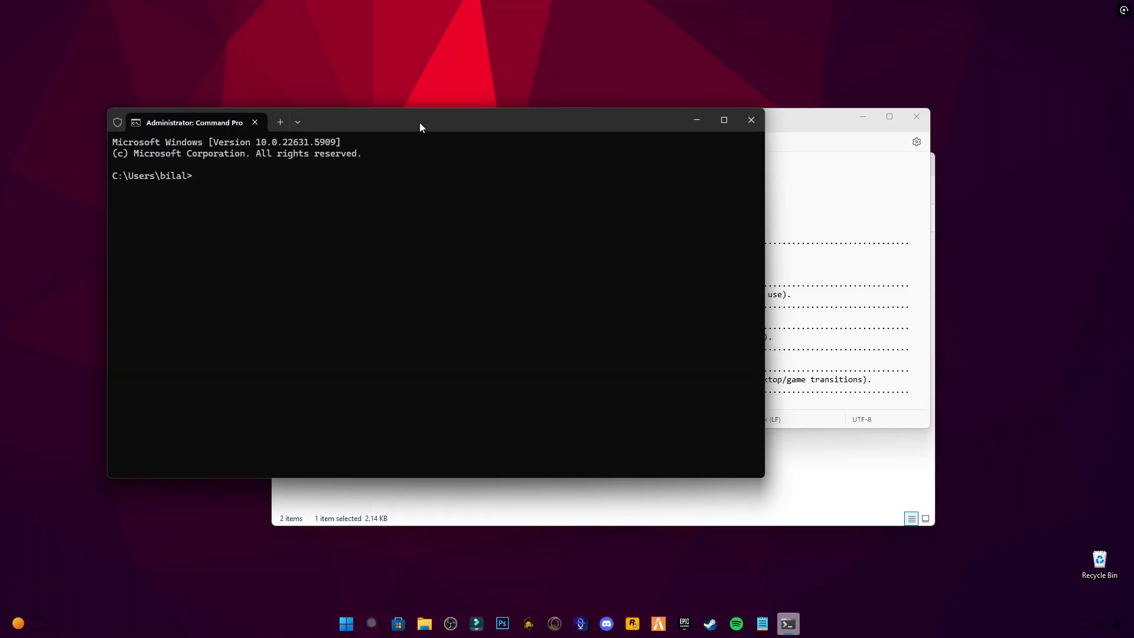
{"action": "mouse_move", "coordinate": [419, 128]}
{"action": "left_mouse_down"}
{"action": "mouse_move", "coordinate": [688, 252]}
{"action": "mouse_move", "coordinate": [608, 252]}
{"action": "mouse_move", "coordinate": [738, 301]}
{"action": "left_mouse_up"}
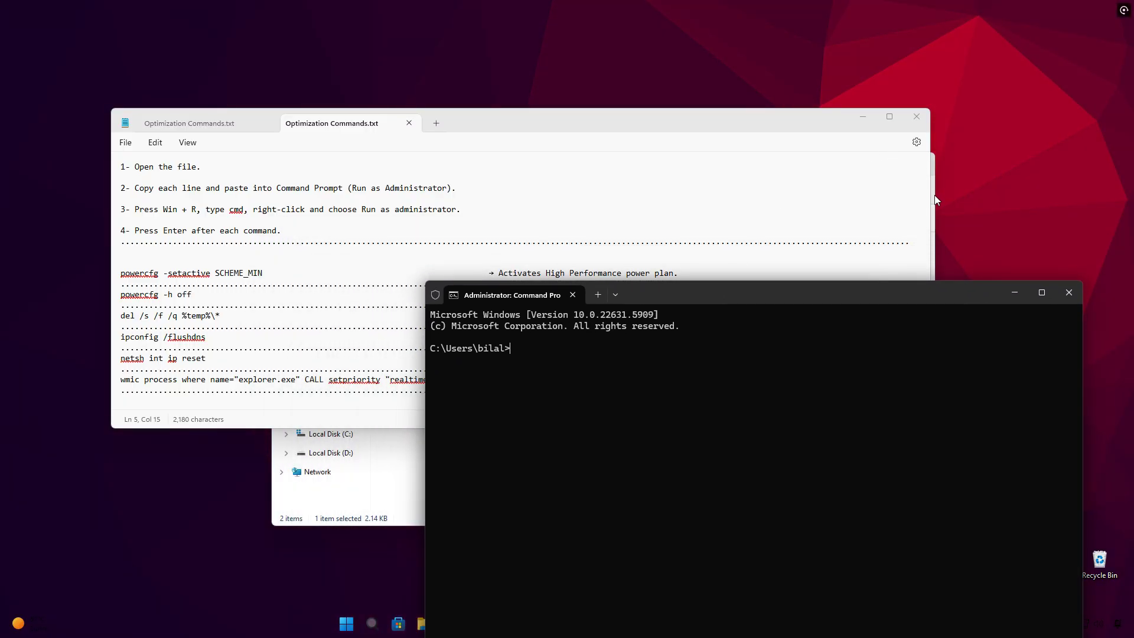
Review the command list and copy powercfg -setactive SCHEME_MIN into the console
{"action": "left_click_drag", "start_coordinate": [755, 118], "coordinate": [817, 89]}
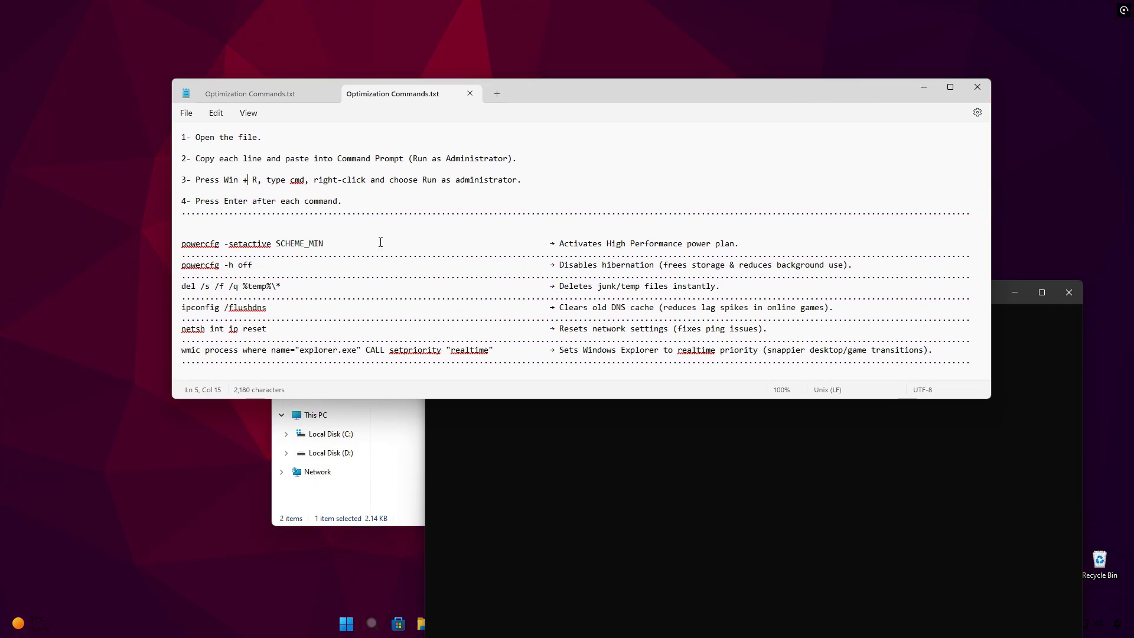
{"action": "left_click_drag", "start_coordinate": [379, 243], "coordinate": [181, 243]}
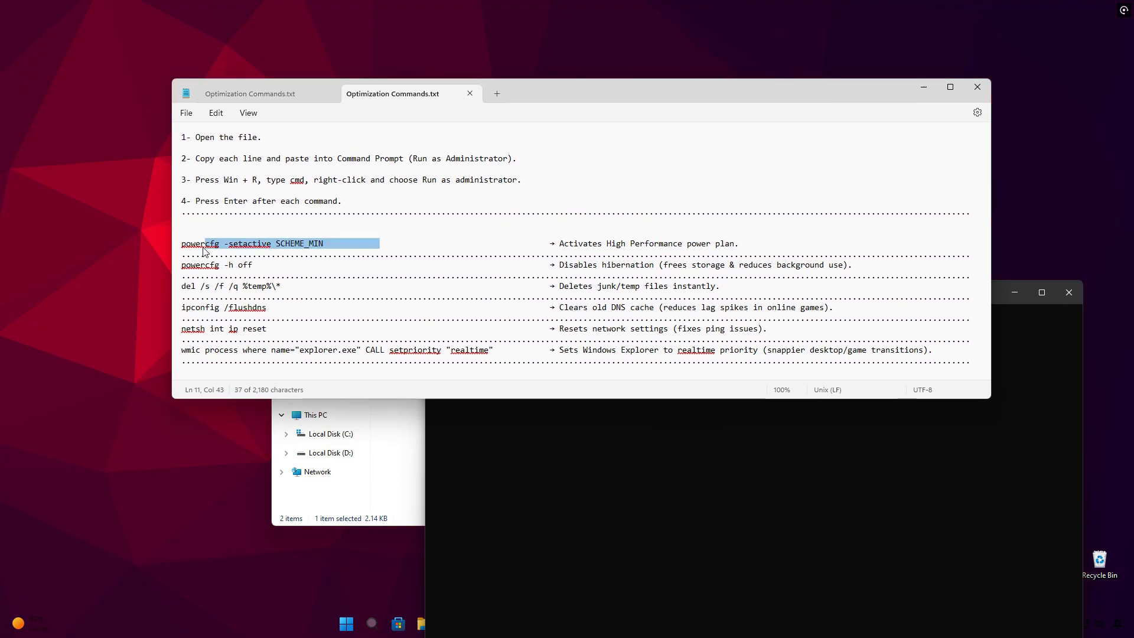
{"action": "left_click_drag", "start_coordinate": [551, 244], "coordinate": [747, 247]}
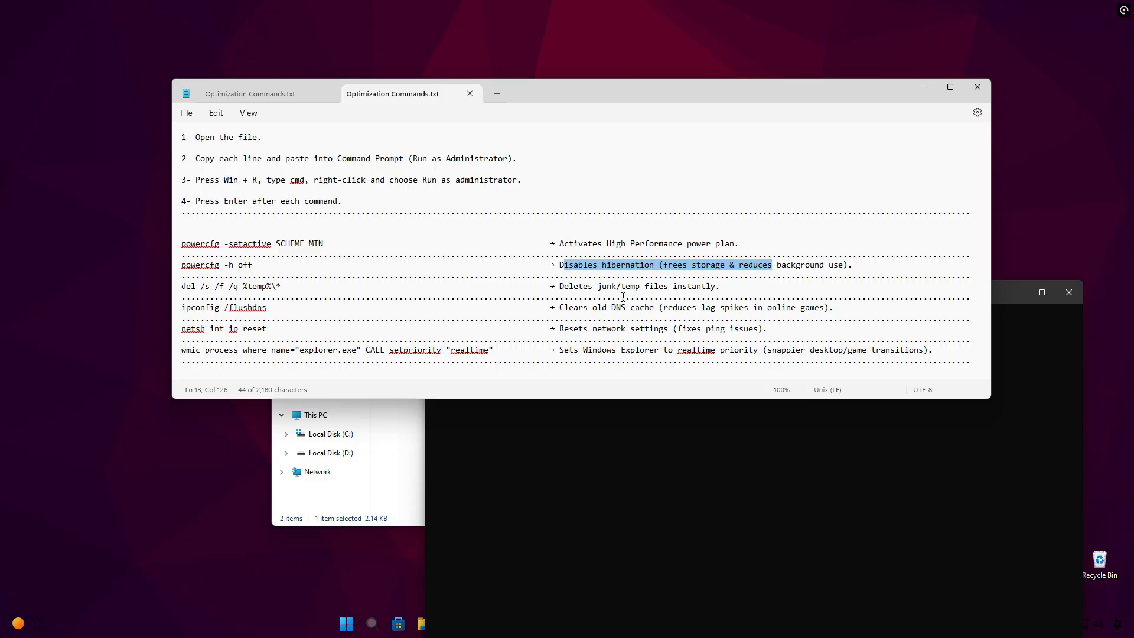
{"action": "left_click_drag", "start_coordinate": [551, 286], "coordinate": [743, 291]}
{"action": "left_click_drag", "start_coordinate": [535, 297], "coordinate": [860, 296]}
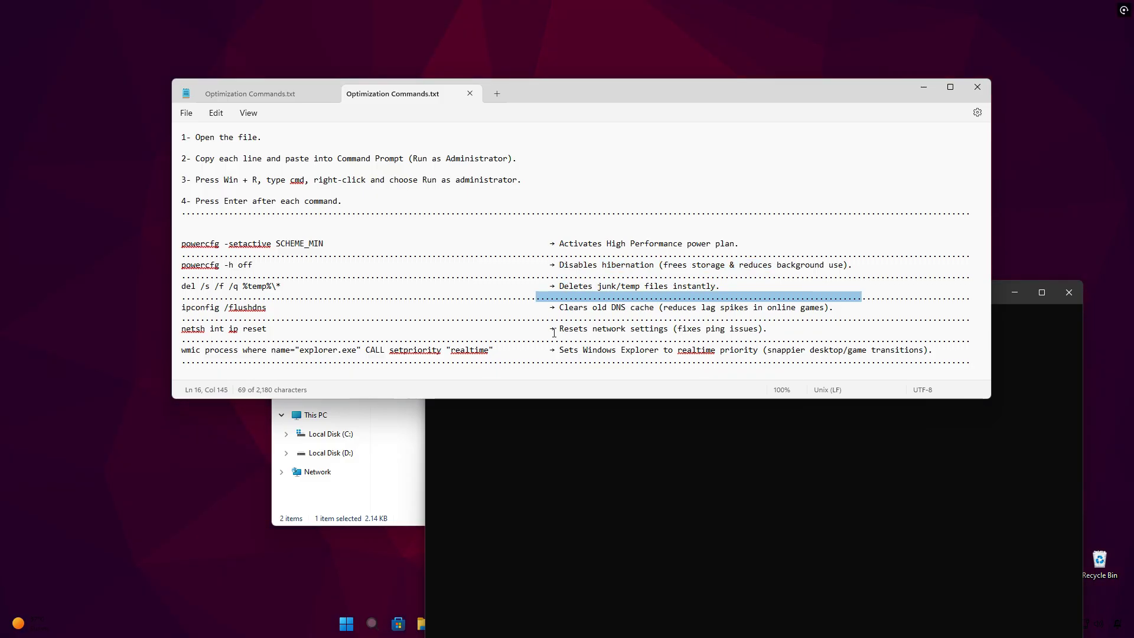
{"action": "left_click_drag", "start_coordinate": [599, 361], "coordinate": [496, 245]}
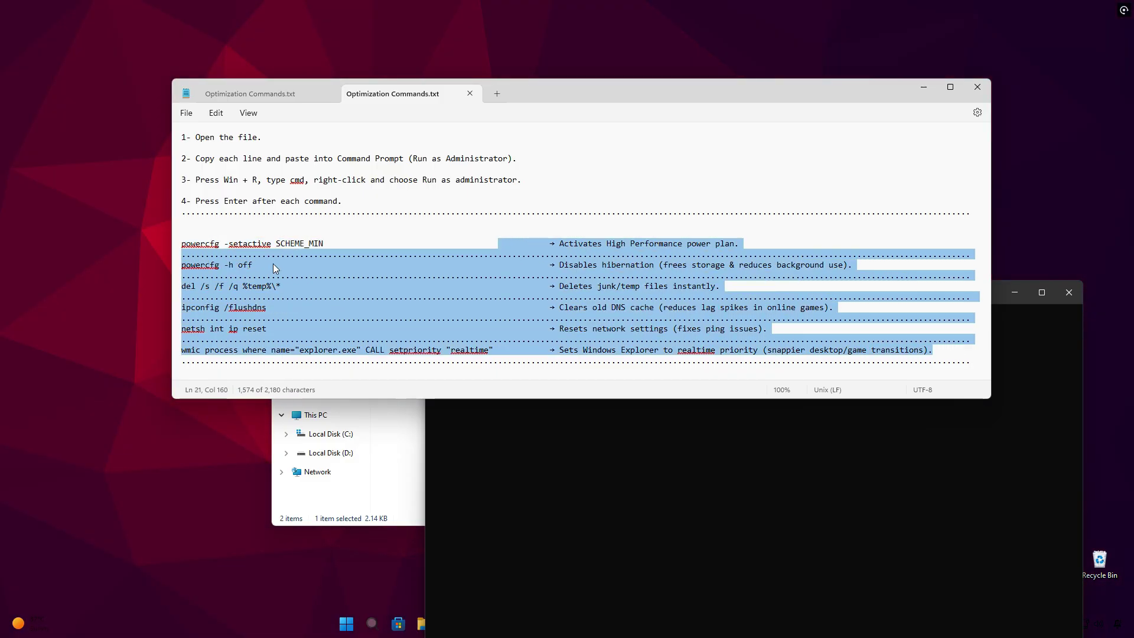
{"action": "left_click", "coordinate": [319, 254]}
{"action": "left_click_drag", "start_coordinate": [323, 247], "coordinate": [195, 246]}
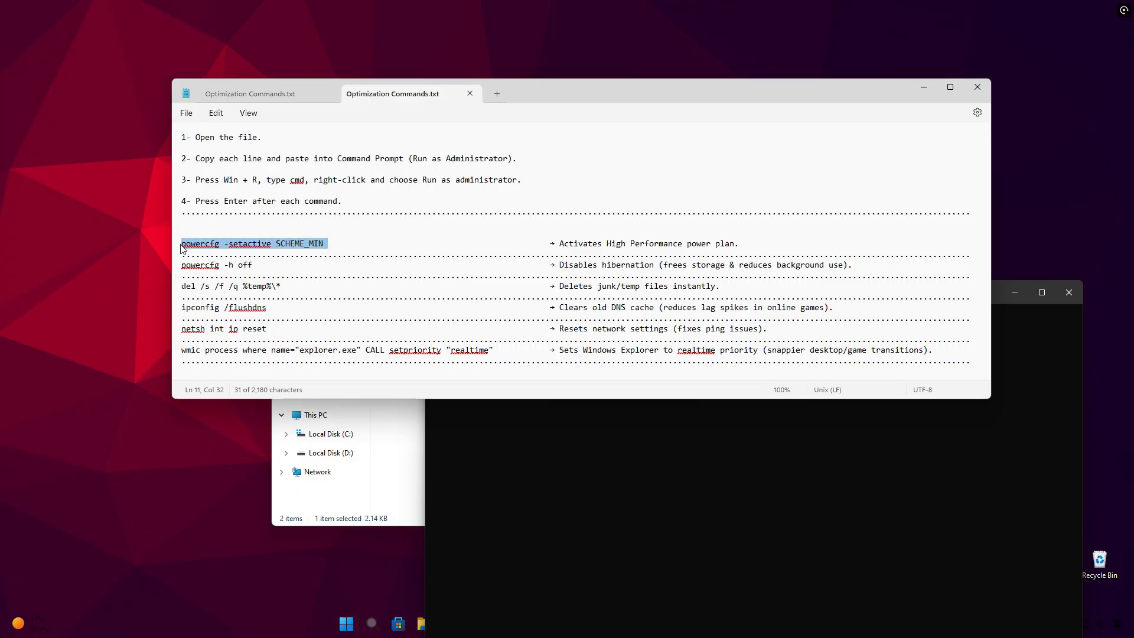
{"action": "right_click", "coordinate": [225, 250]}
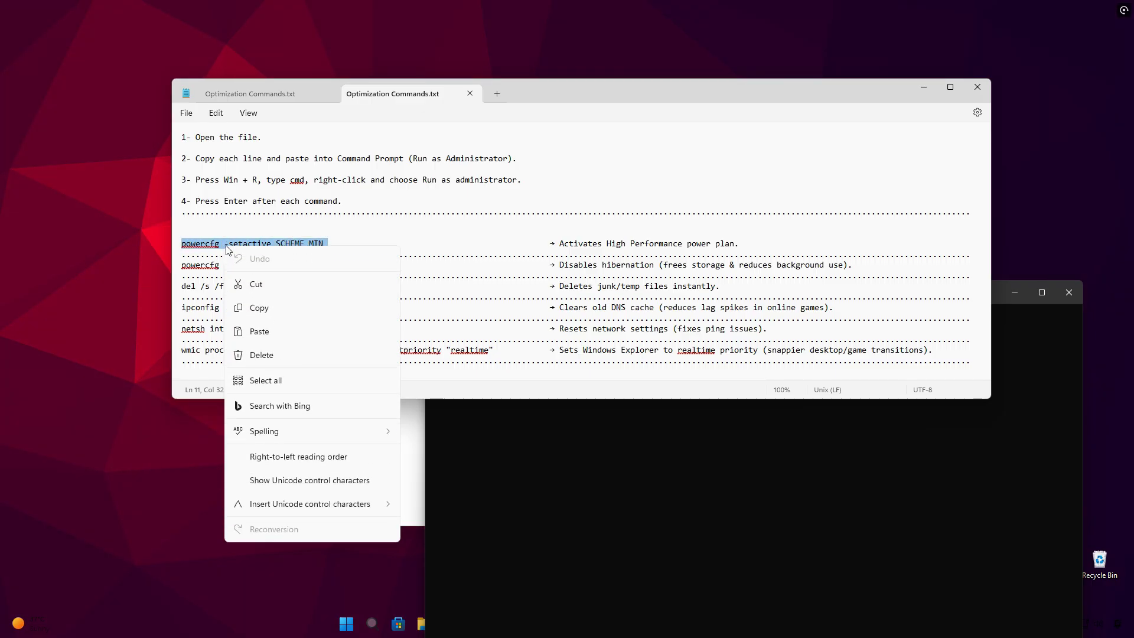
{"action": "left_click", "coordinate": [254, 305]}
{"action": "left_click", "coordinate": [522, 429]}
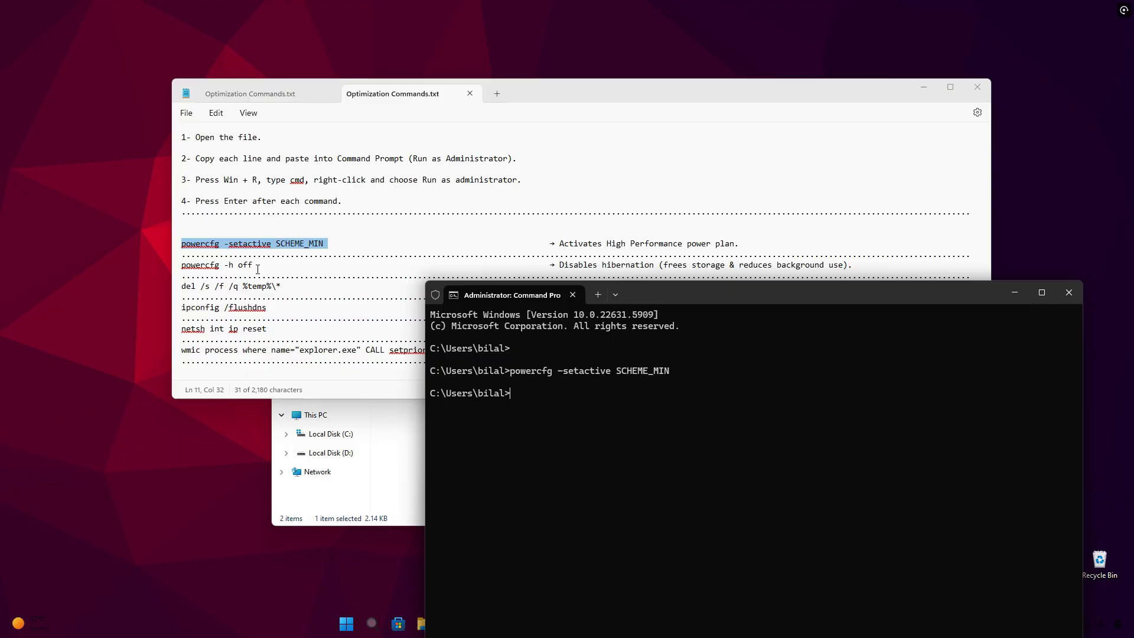
Paste and run powercfg -h off to disable hibernation
{"action": "left_click_drag", "start_coordinate": [257, 265], "coordinate": [189, 269]}
{"action": "left_click", "coordinate": [499, 437]}
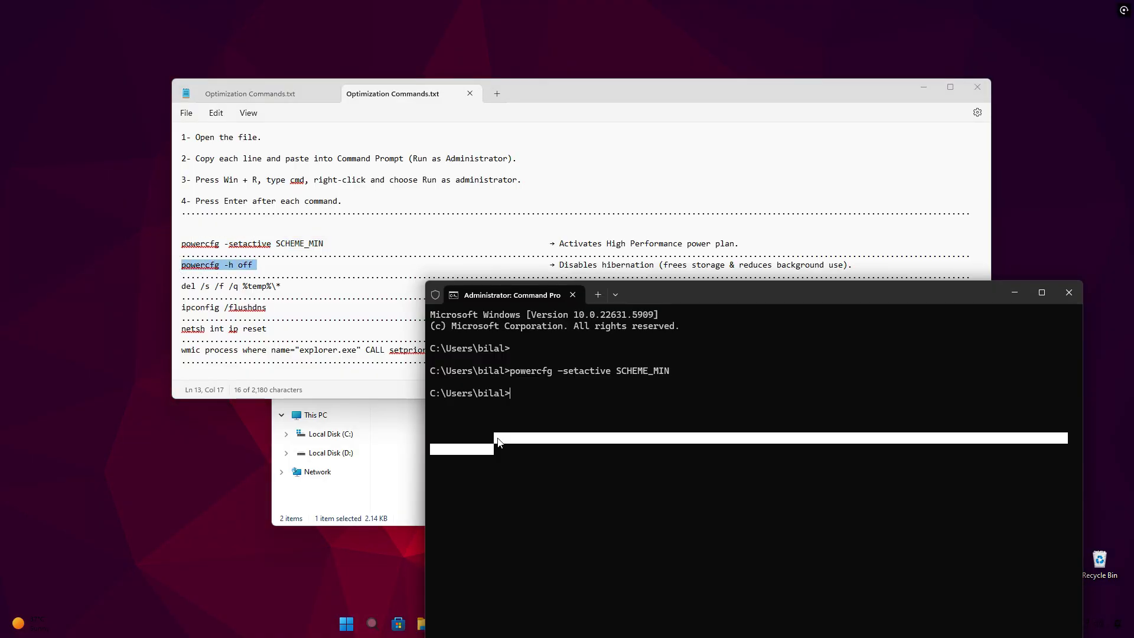
{"action": "key", "text": "ctrl+v"}
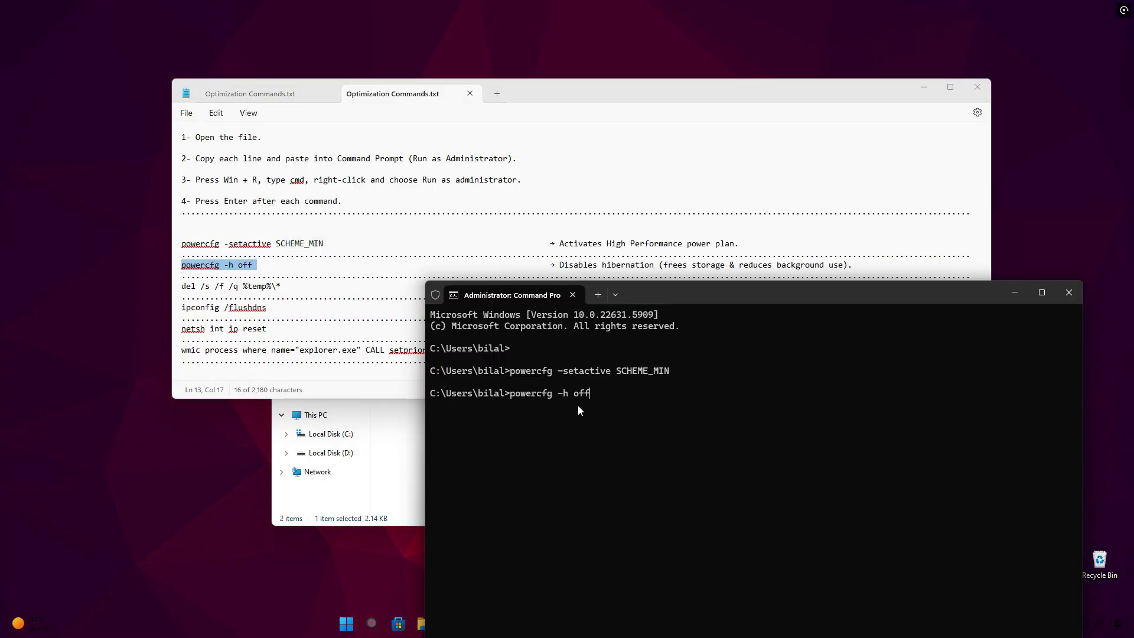
{"action": "key", "text": "Return"}
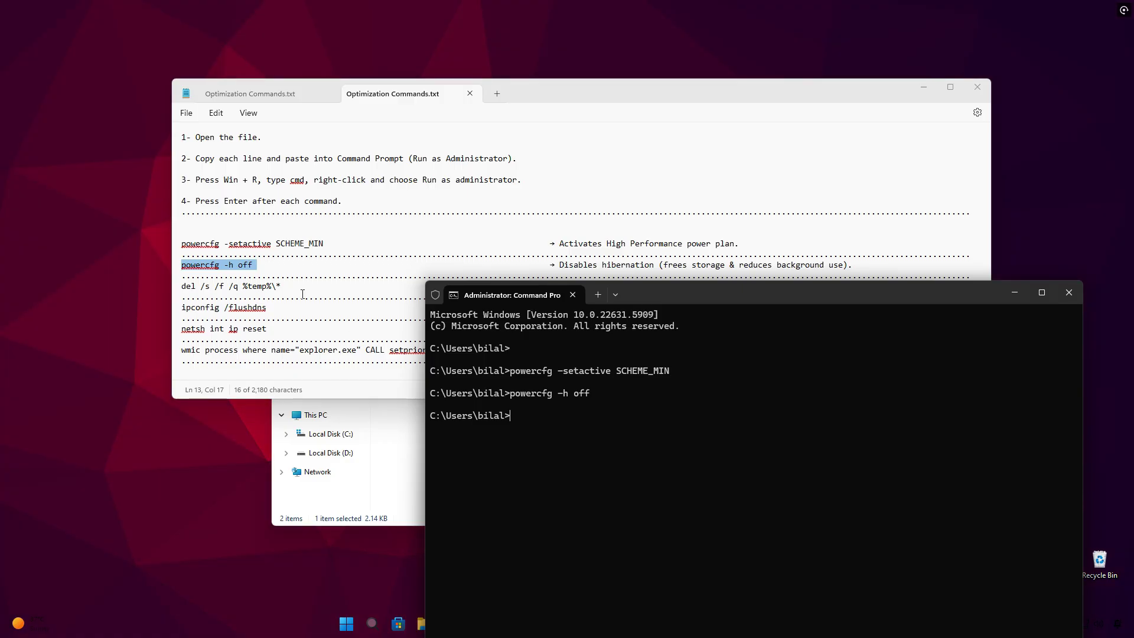
{"action": "left_click_drag", "start_coordinate": [283, 285], "coordinate": [192, 288]}
Run del /s /f /q %temp%\* to delete the temp files
{"action": "left_click", "coordinate": [229, 286]}
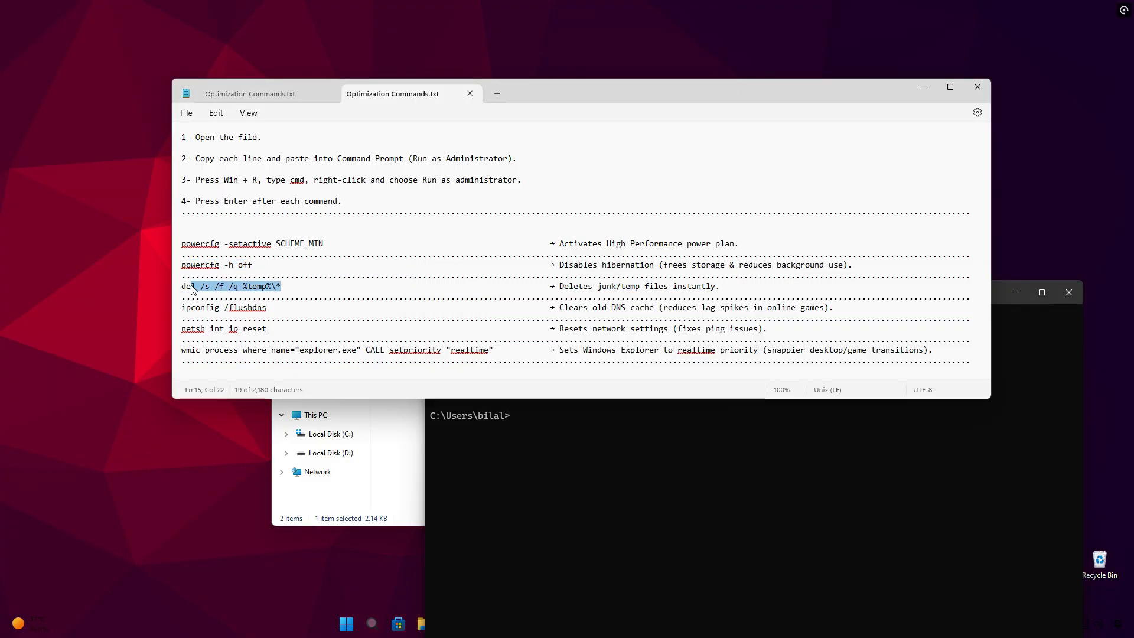
{"action": "left_click", "coordinate": [548, 422]}
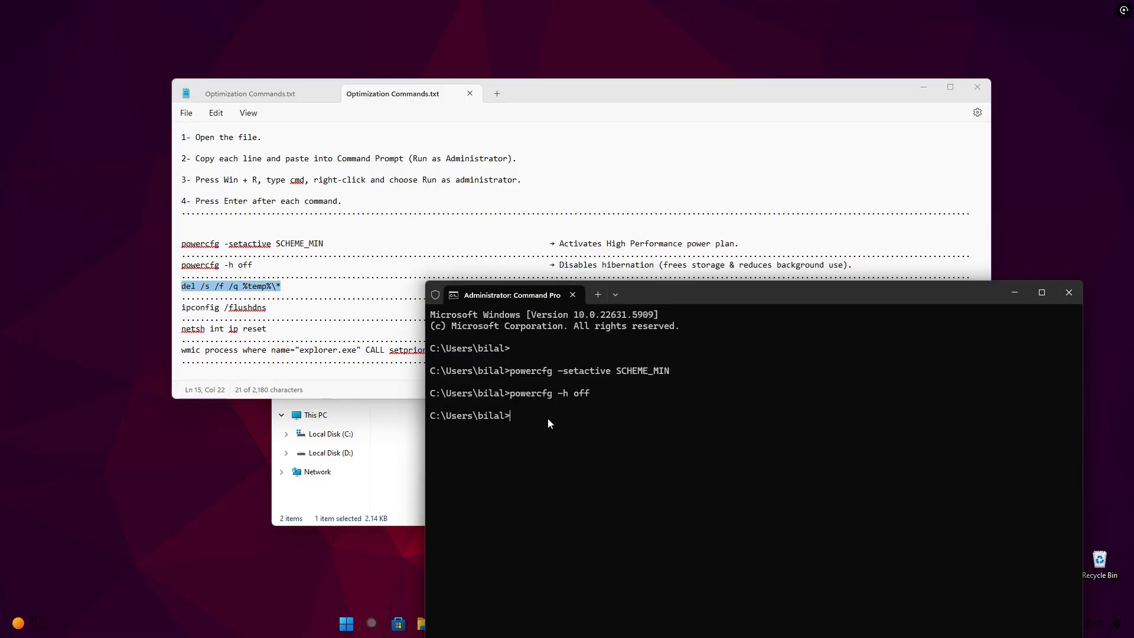
{"action": "key", "text": "Return"}
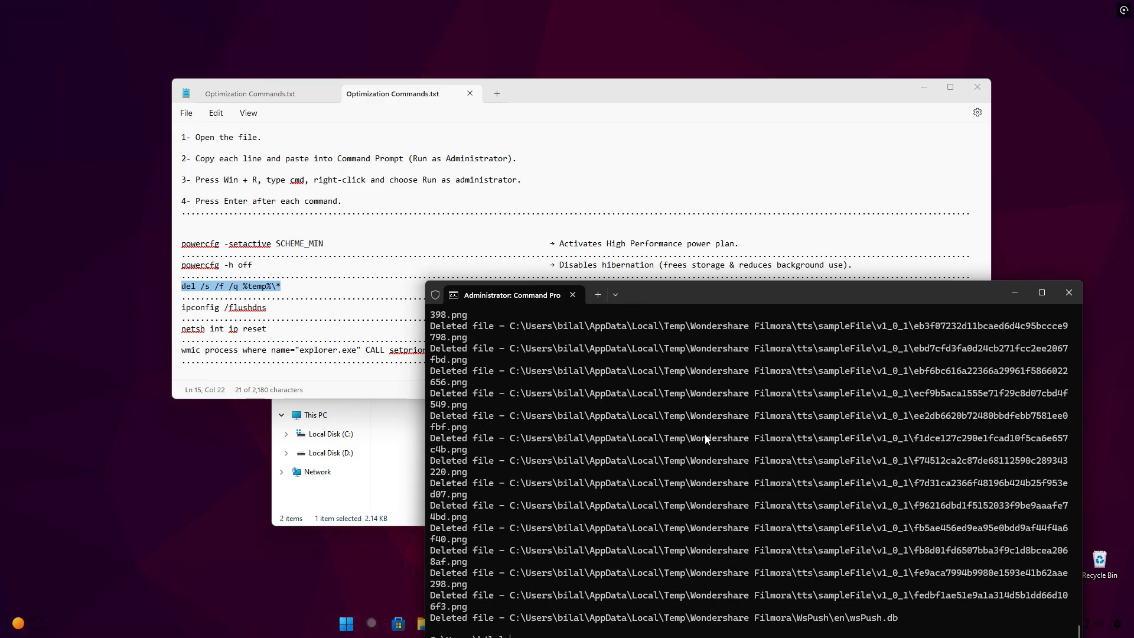
Copy ipconfig /flushdns from Notepad and run it to flush the DNS cache
{"action": "left_click_drag", "start_coordinate": [702, 299], "coordinate": [707, 199]}
{"action": "left_click_drag", "start_coordinate": [275, 307], "coordinate": [182, 312]}
{"action": "key", "text": "ctrl+c"}
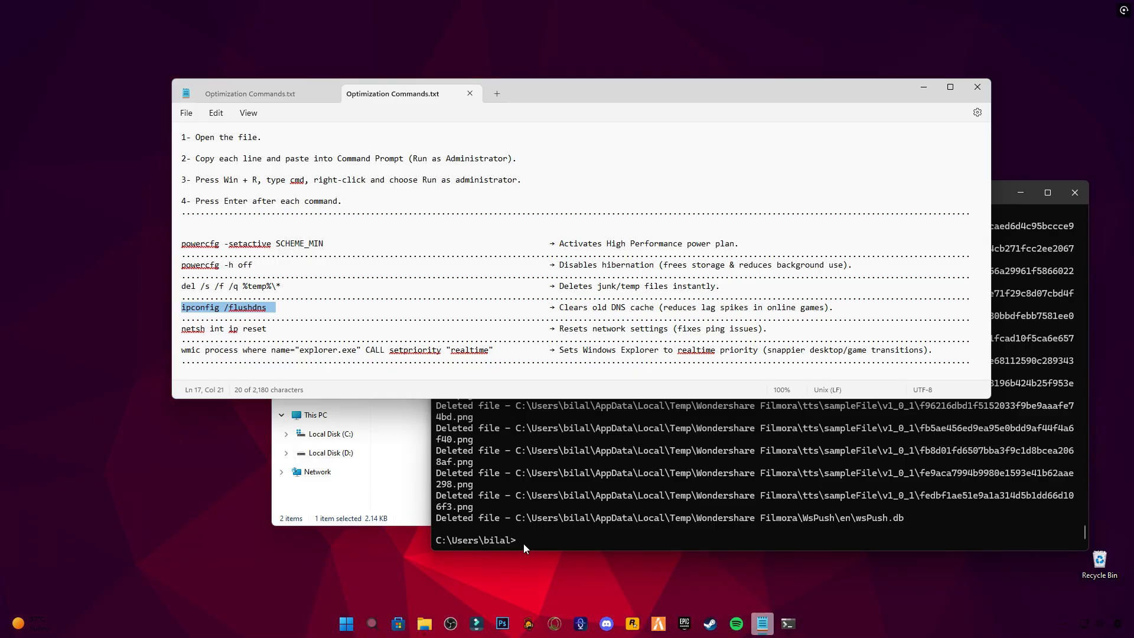
{"action": "left_click", "coordinate": [530, 538]}
{"action": "key", "text": "ctrl+v"}
{"action": "key", "text": "Return"}
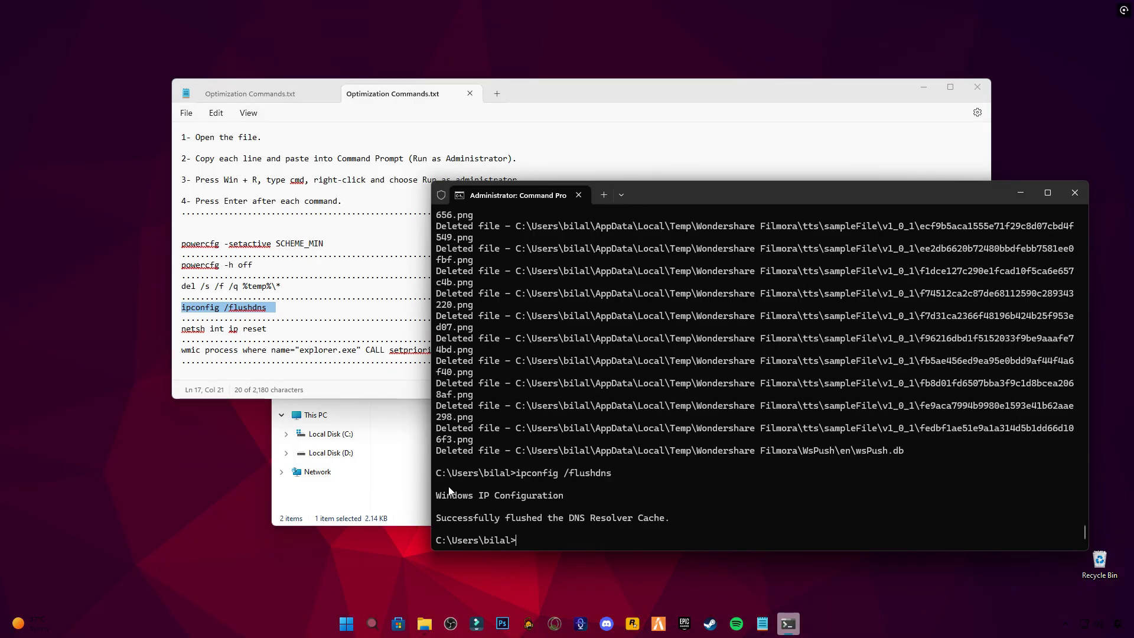
{"action": "left_click_drag", "start_coordinate": [285, 329], "coordinate": [181, 329]}
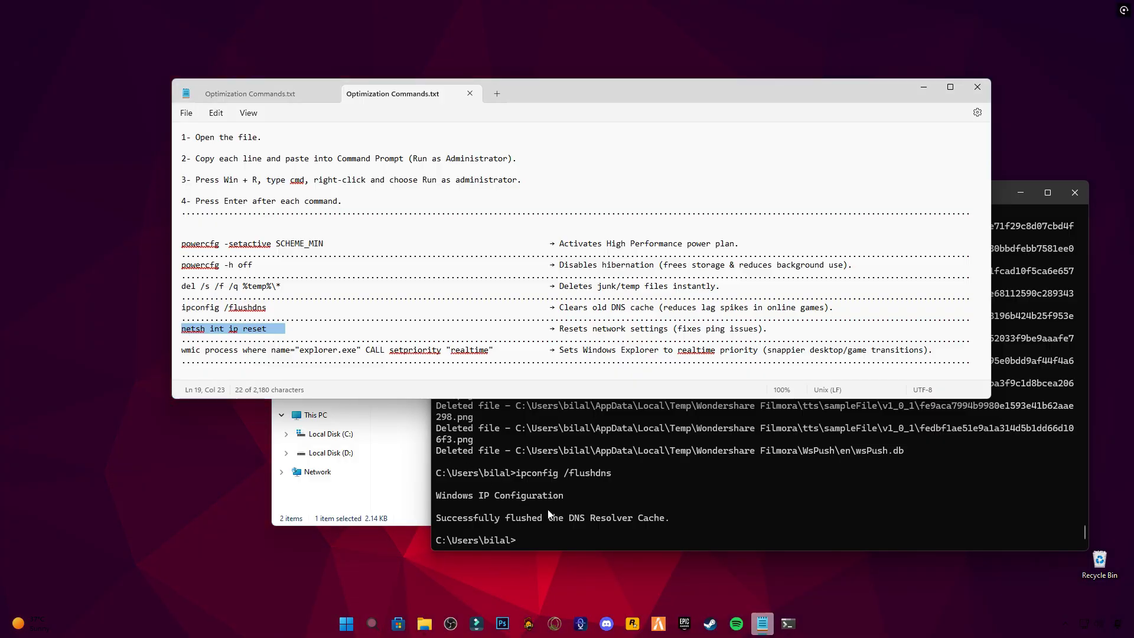
Paste and run netsh int ip reset to reset network settings
{"action": "left_click", "coordinate": [542, 536]}
{"action": "key", "text": "ctrl+v"}
{"action": "key", "text": "Return"}
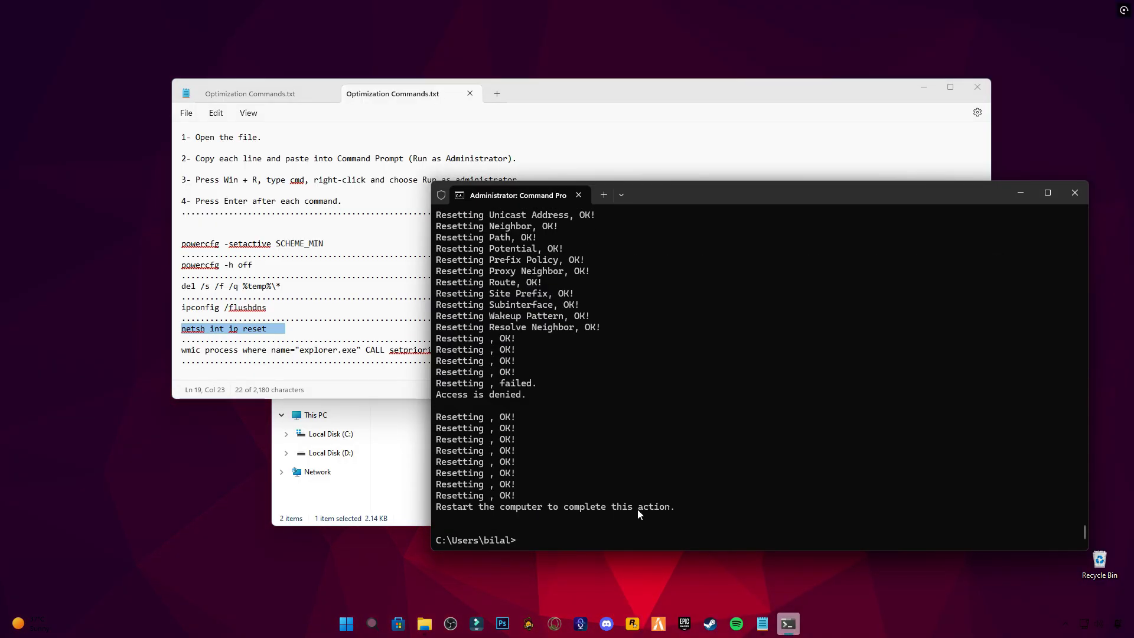
Run the wmic command setting Explorer to realtime priority, then exit the console
{"action": "left_click", "coordinate": [278, 354]}
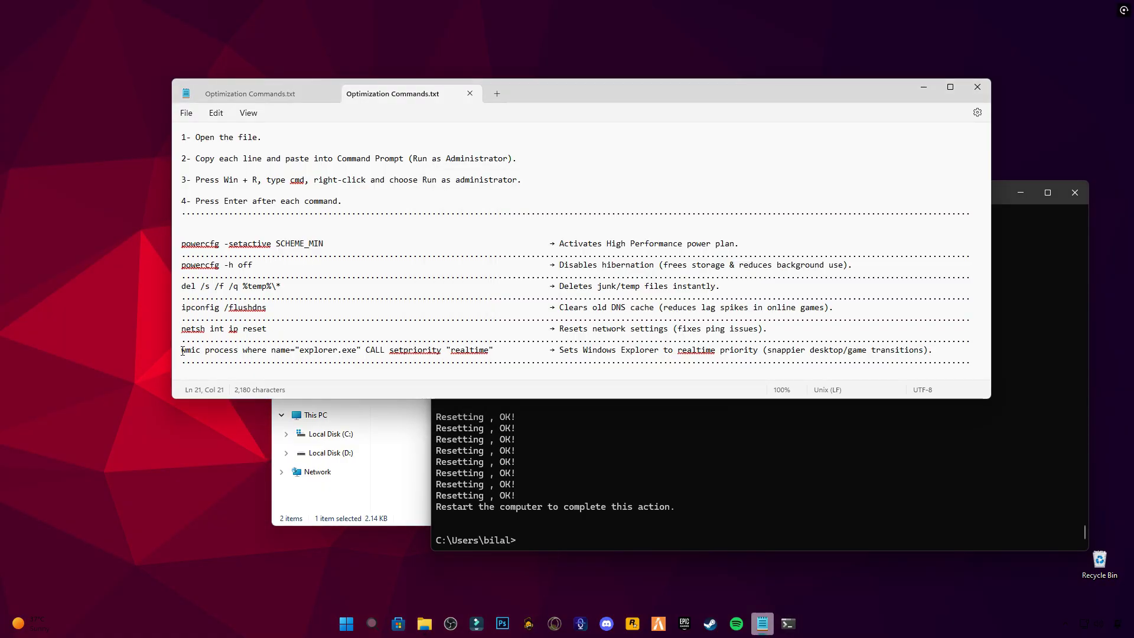
{"action": "left_click_drag", "start_coordinate": [182, 350], "coordinate": [492, 353]}
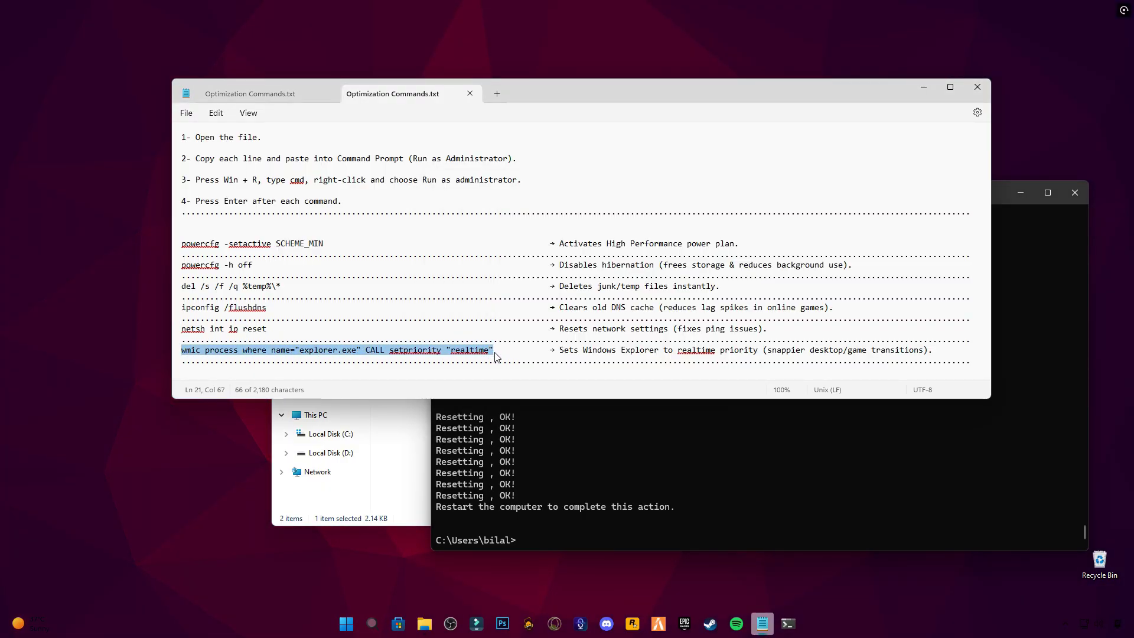
{"action": "left_click", "coordinate": [544, 541]}
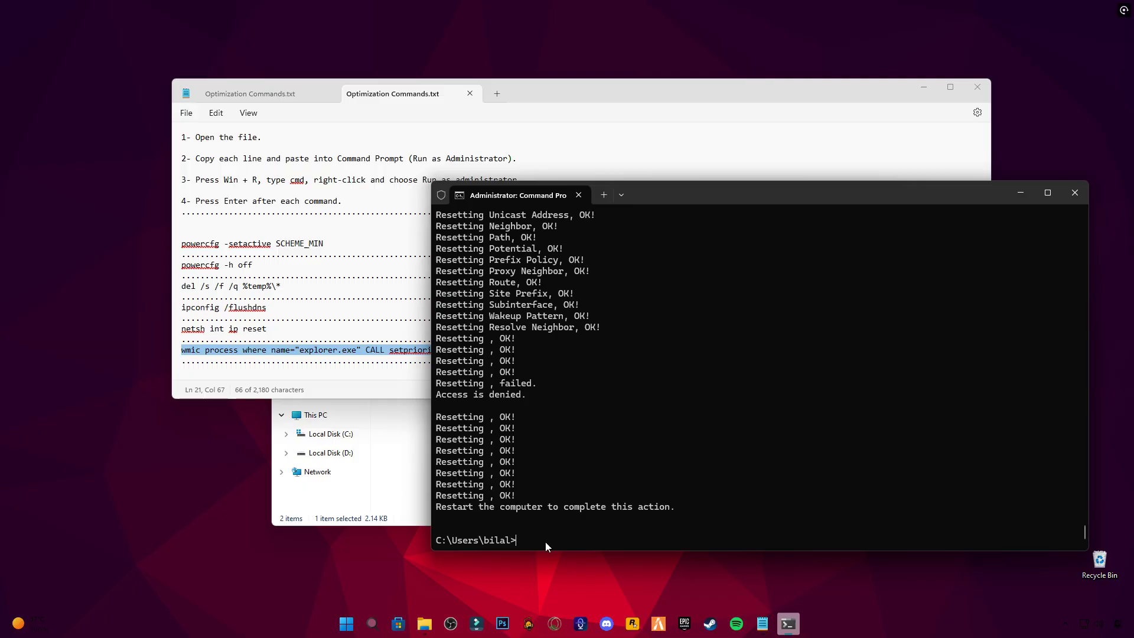
{"action": "key", "text": "ctrl+v"}
{"action": "key", "text": "Return"}
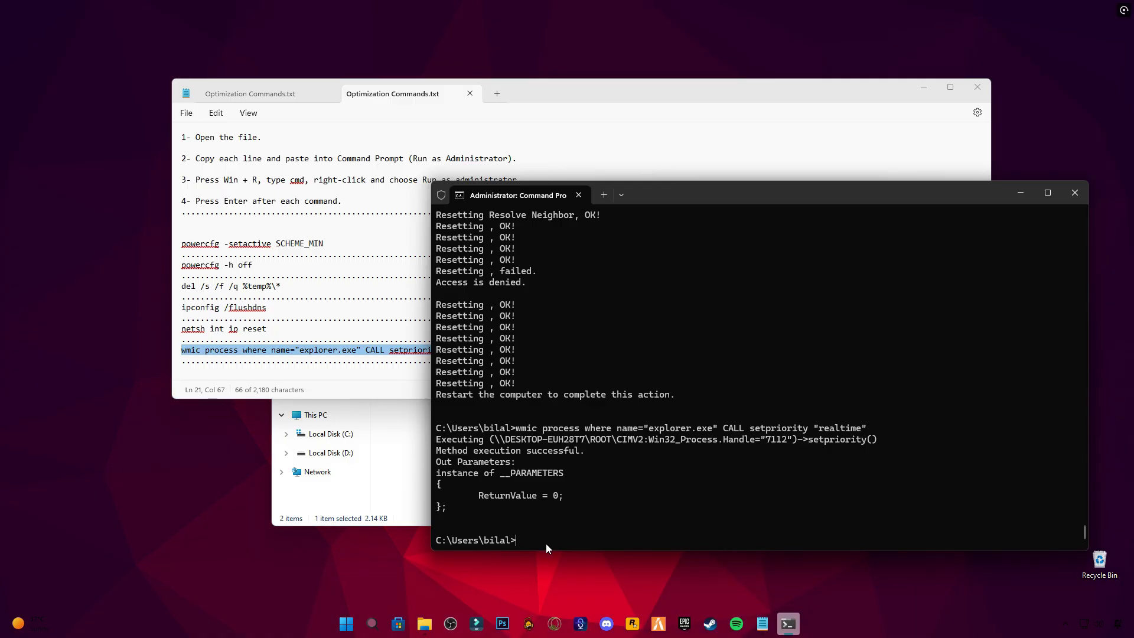
{"action": "type", "text": "exit"}
{"action": "key", "text": "Return"}
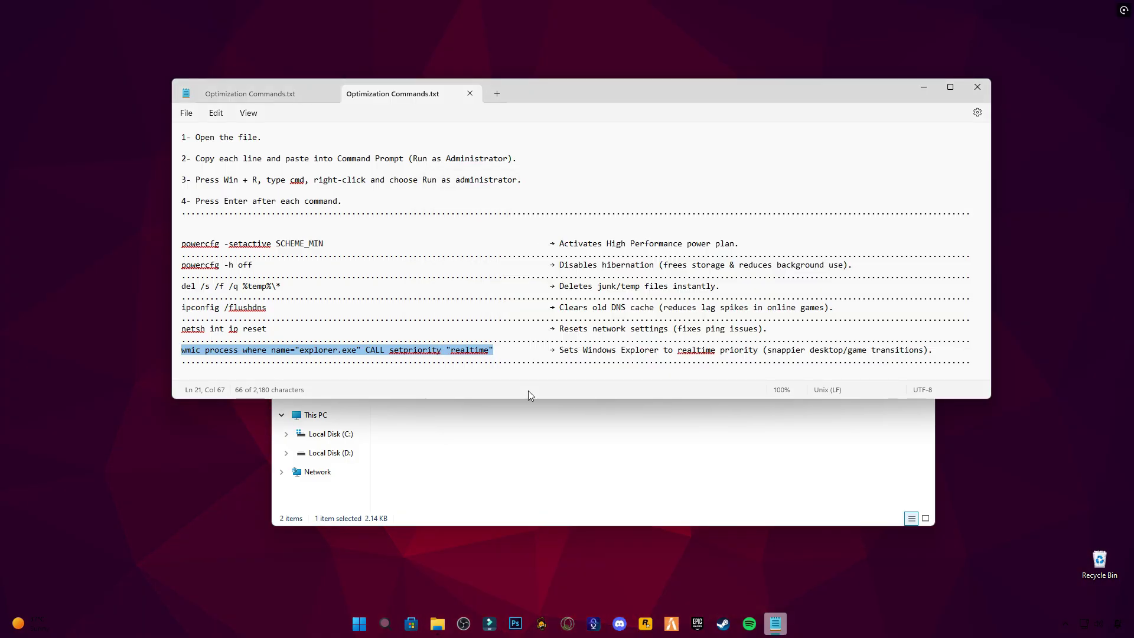
Close Notepad and merge DisableGameDVR.reg into the registry via Show more options
{"action": "left_click", "coordinate": [977, 87]}
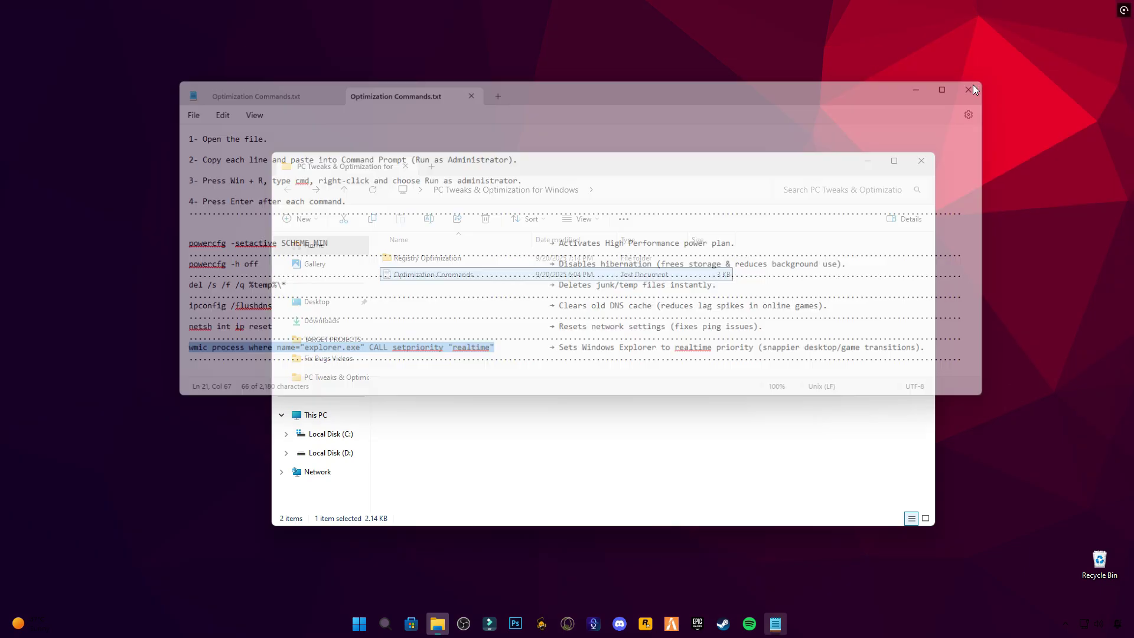
{"action": "double_click", "coordinate": [415, 260]}
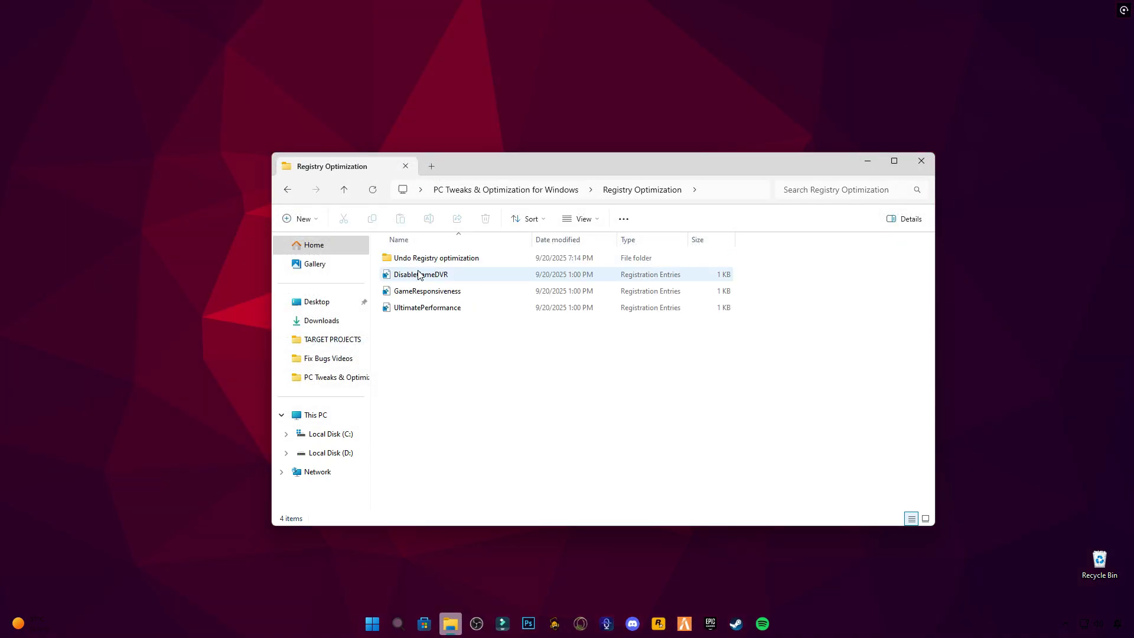
{"action": "right_click", "coordinate": [431, 280]}
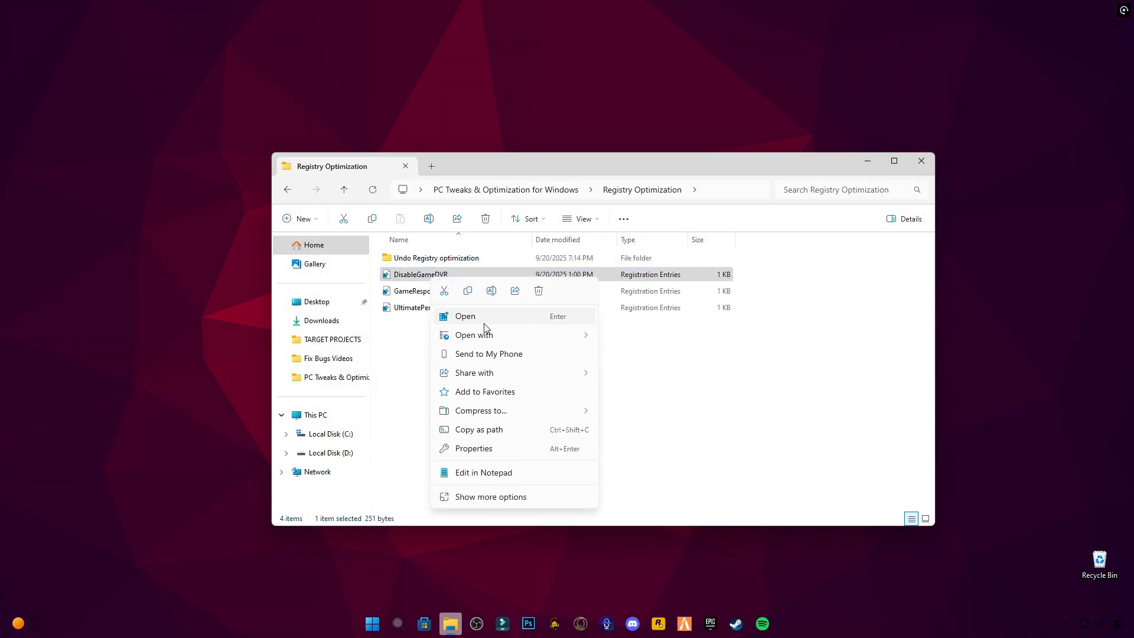
{"action": "left_click", "coordinate": [466, 496]}
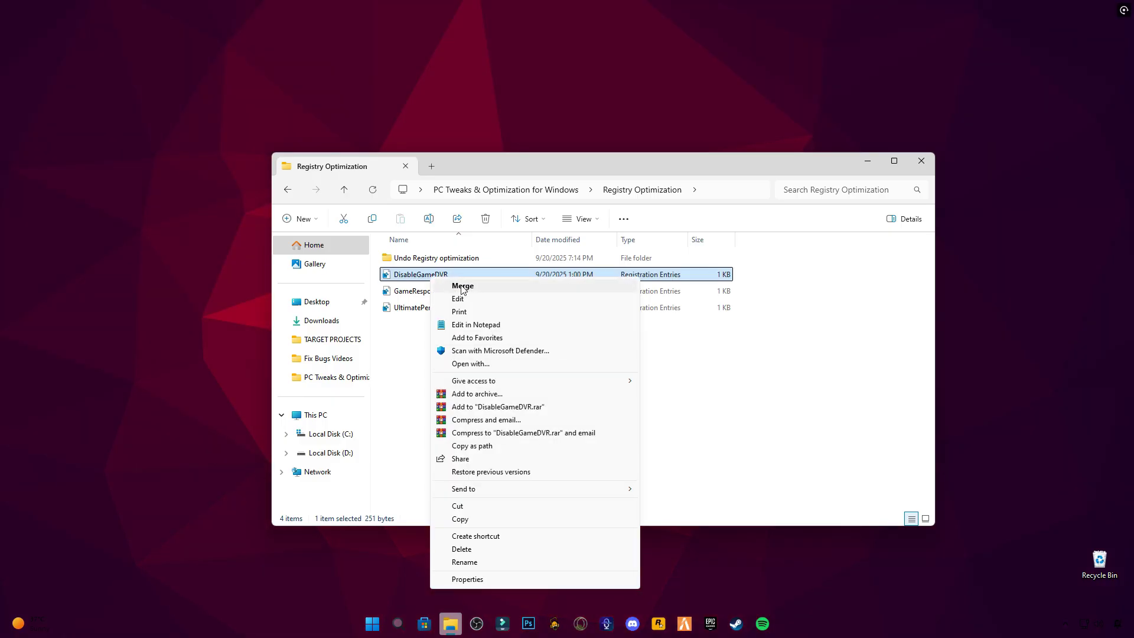
{"action": "left_click", "coordinate": [461, 288]}
{"action": "left_click", "coordinate": [652, 326]}
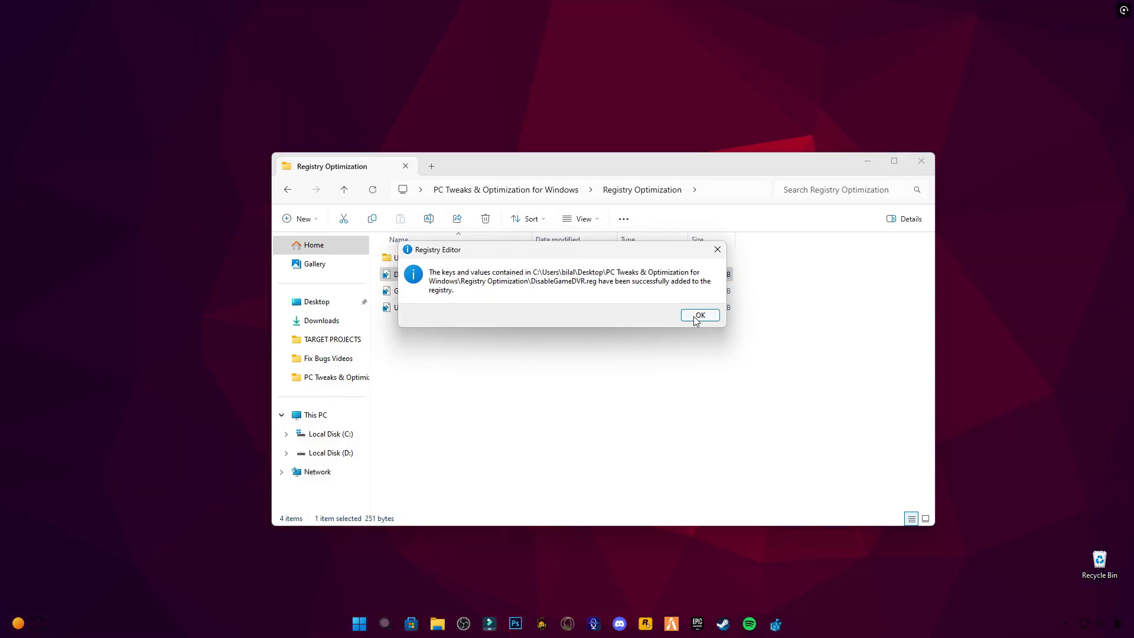
{"action": "left_click", "coordinate": [696, 318]}
Merge GameResponsiveness, attempt UltimatePerformance (import fails), then check the Undo folder
{"action": "double_click", "coordinate": [413, 290]}
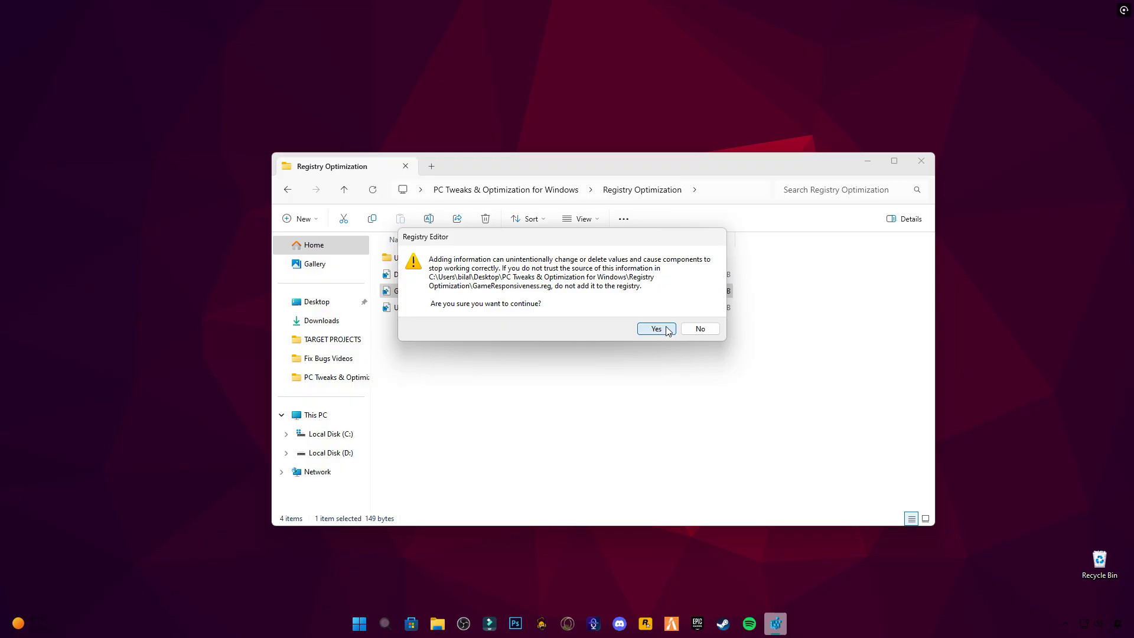
{"action": "left_click", "coordinate": [668, 329]}
{"action": "left_click", "coordinate": [698, 316]}
{"action": "double_click", "coordinate": [423, 308]}
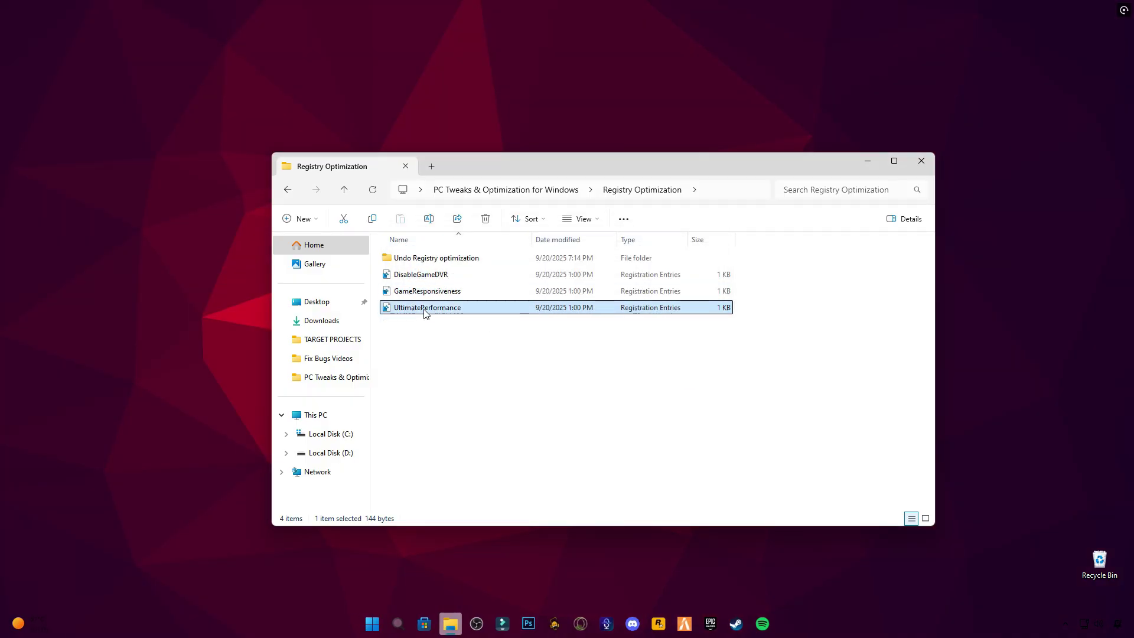
{"action": "left_click", "coordinate": [656, 335]}
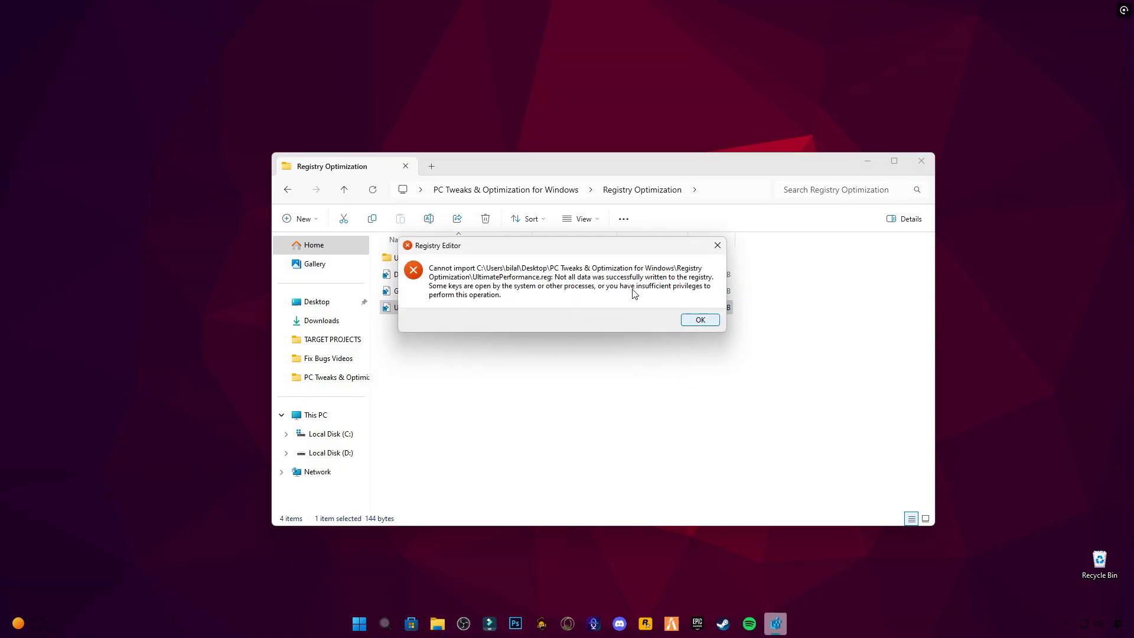
{"action": "left_click", "coordinate": [700, 320]}
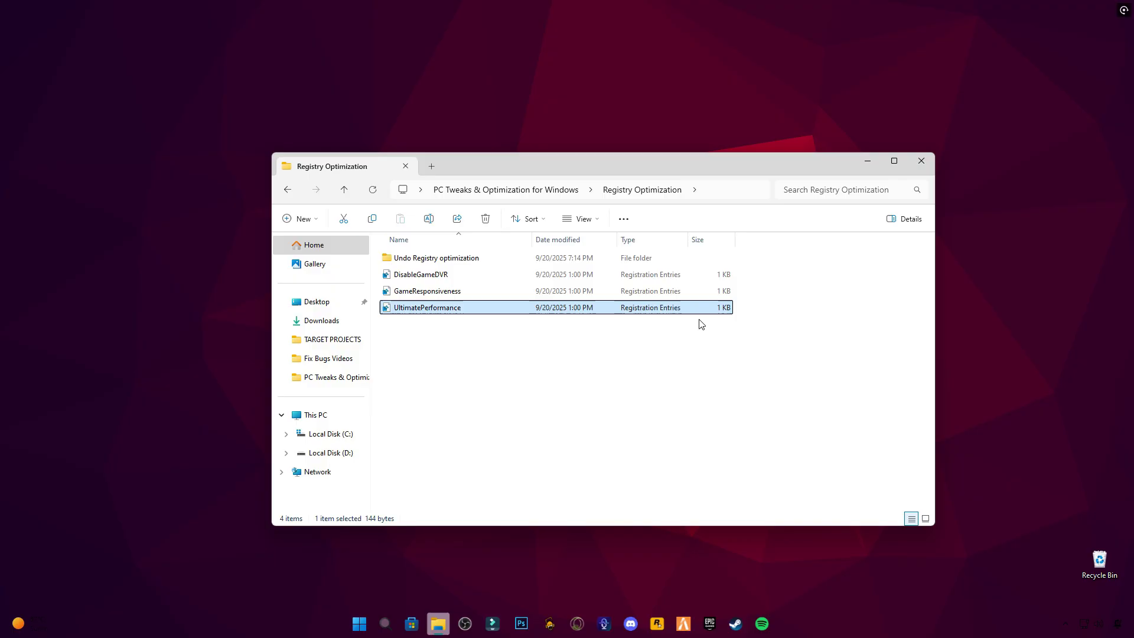
{"action": "double_click", "coordinate": [416, 257]}
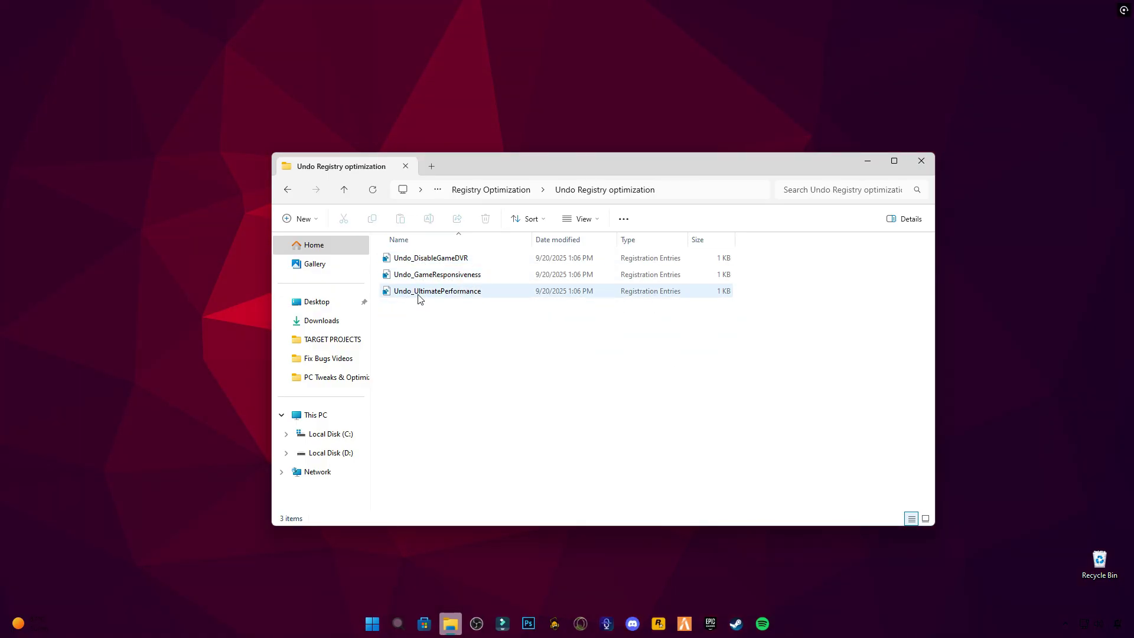
{"action": "left_click", "coordinate": [289, 190]}
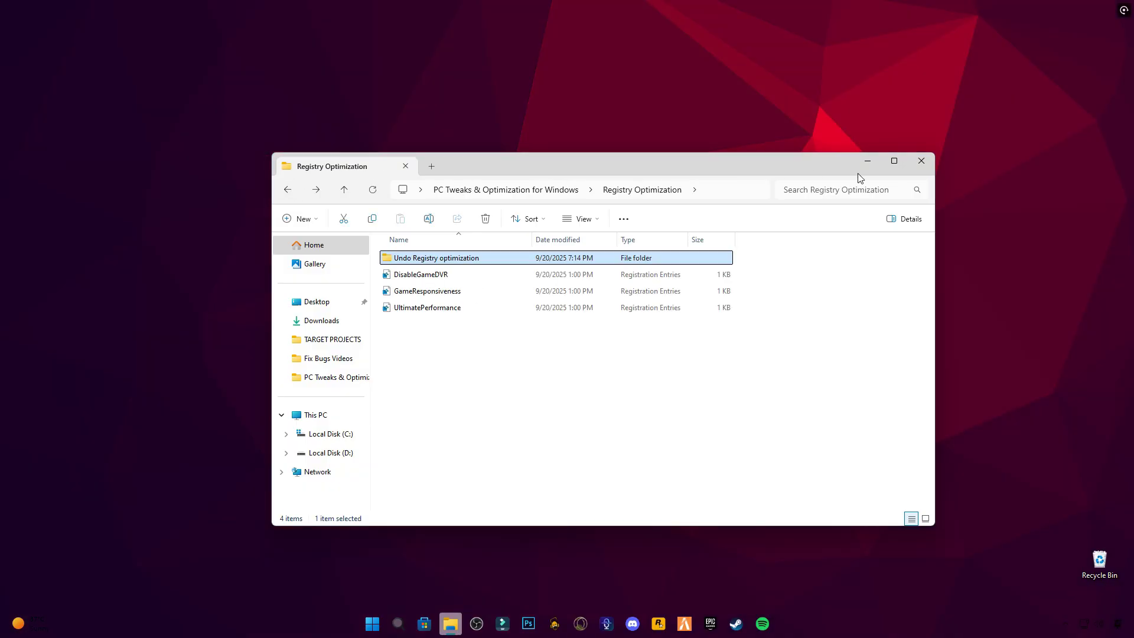
Close the Registry Optimization folder window and bring up the Start menu's power options
{"action": "left_click", "coordinate": [916, 169]}
{"action": "left_click", "coordinate": [372, 623]}
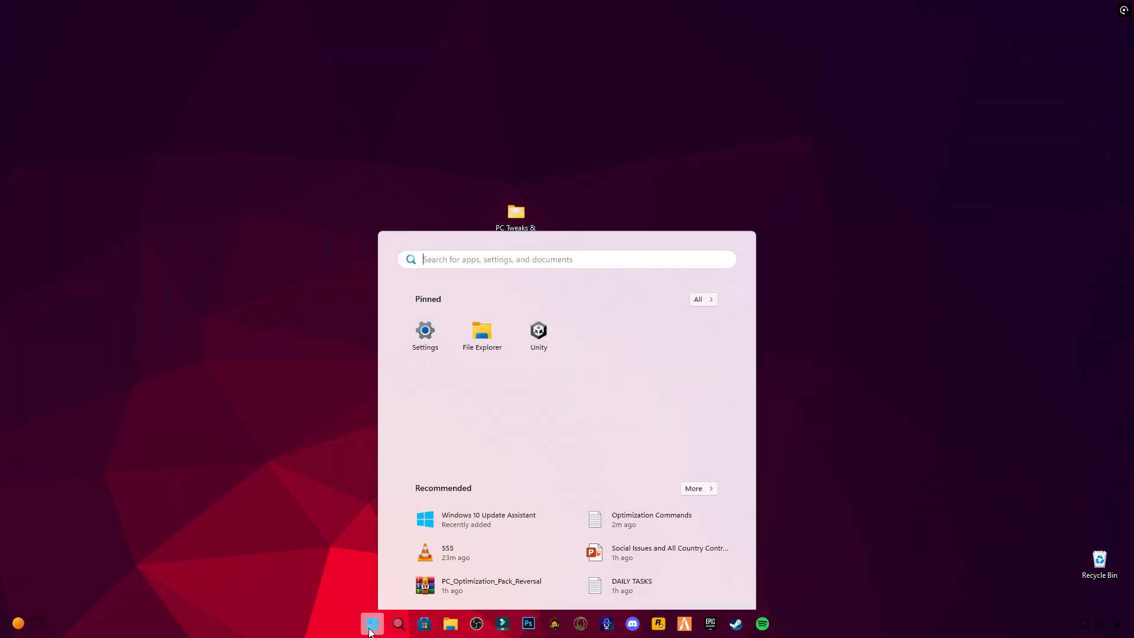
{"action": "left_click", "coordinate": [713, 583]}
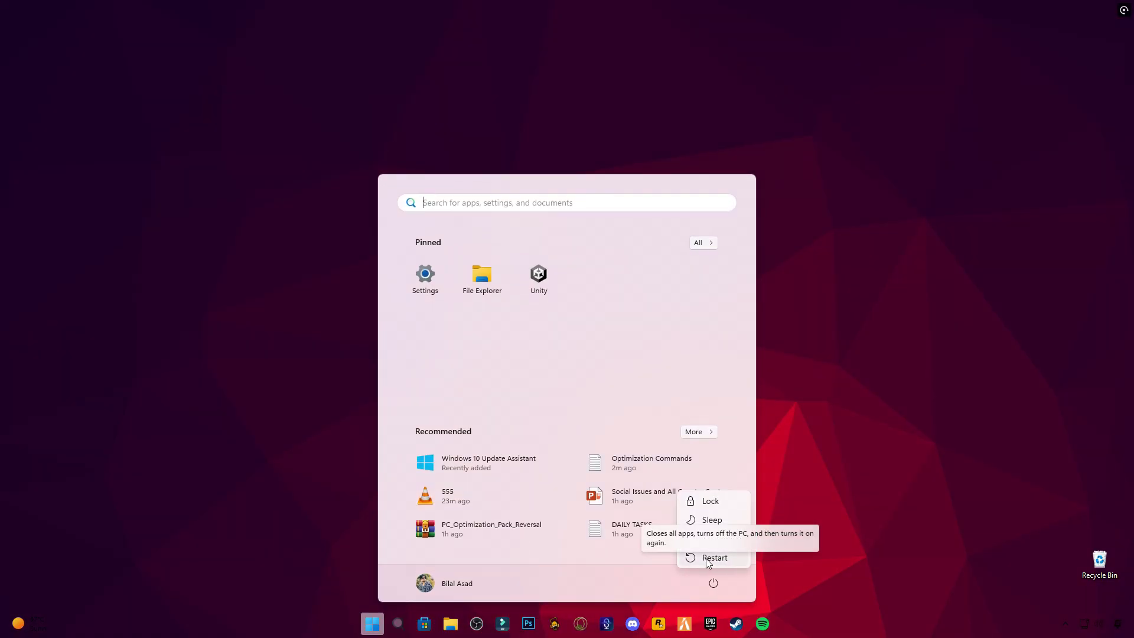